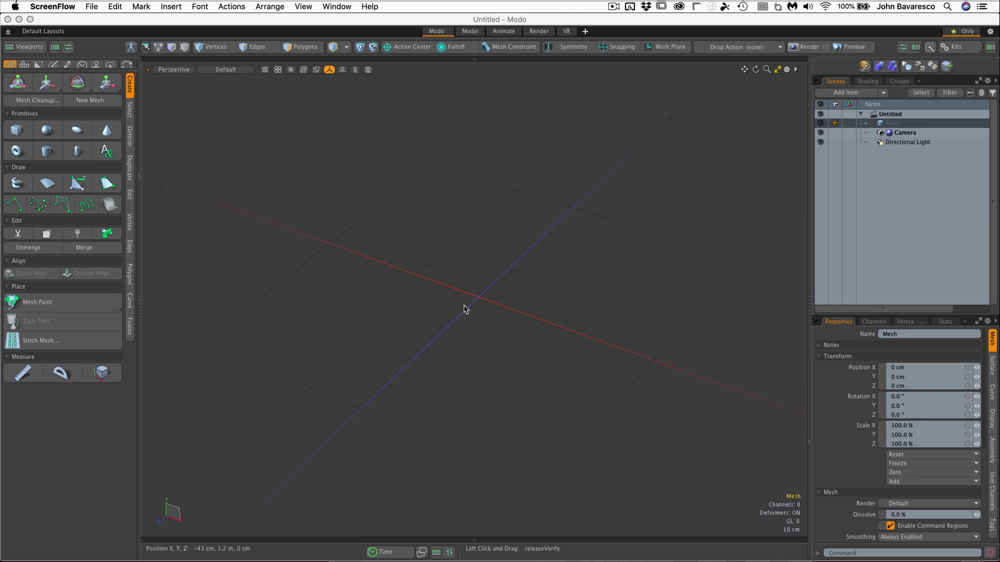
Step: Reset the Modo layout to its base version and confirm the restore warning
alt+drag(470, 307, 484, 323)
click(68, 6)
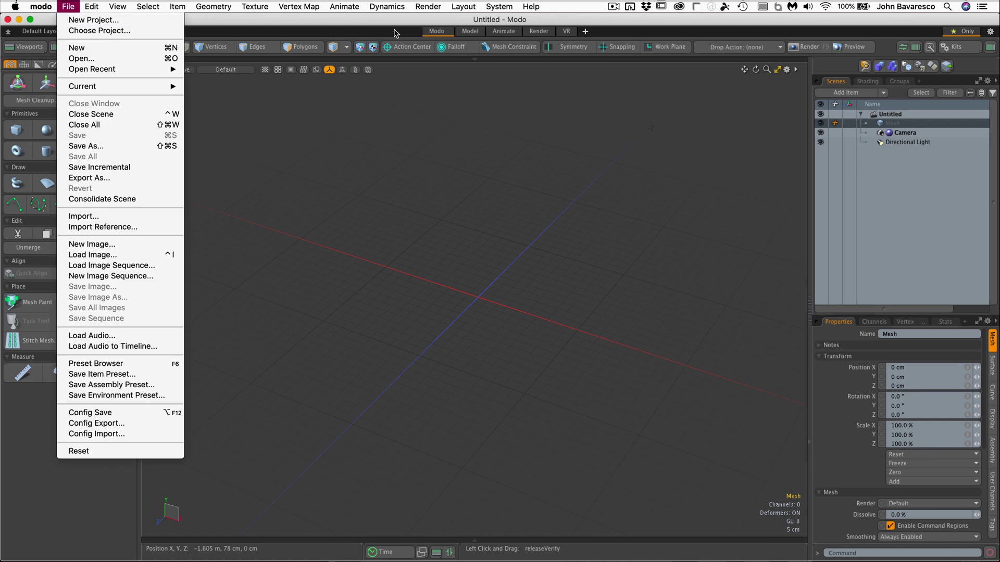
click(440, 33)
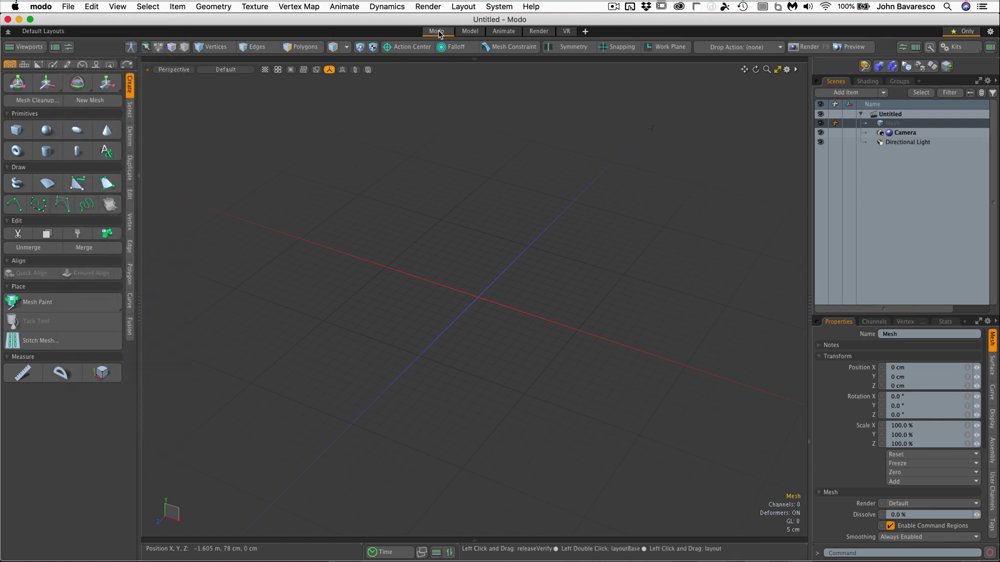
double_click(438, 33)
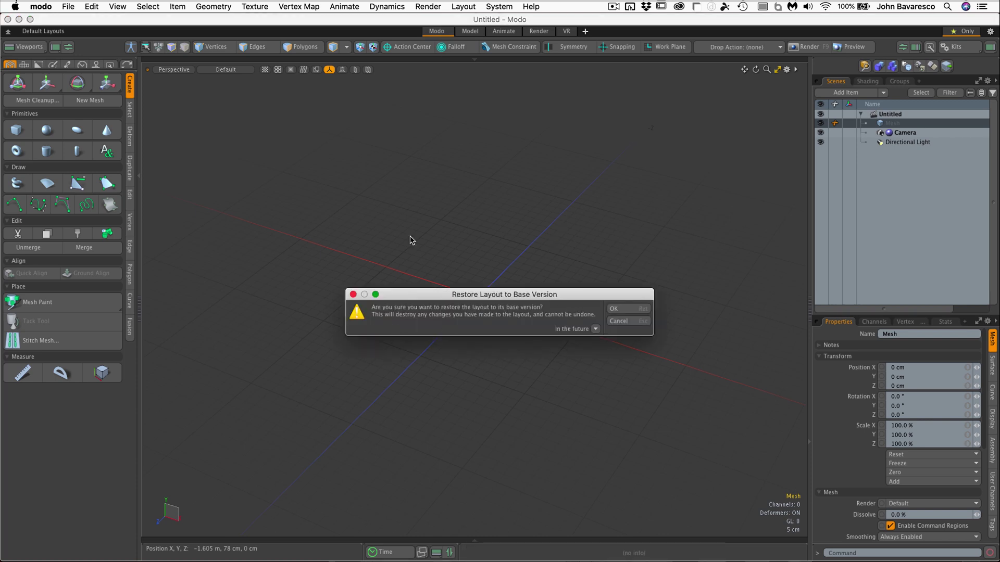
click(627, 310)
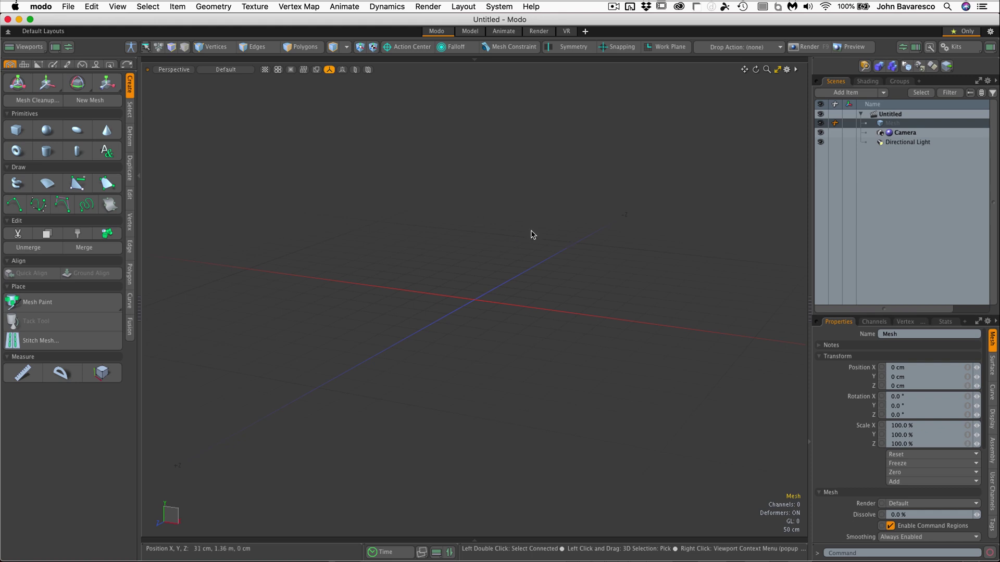
alt+drag(527, 250, 511, 376)
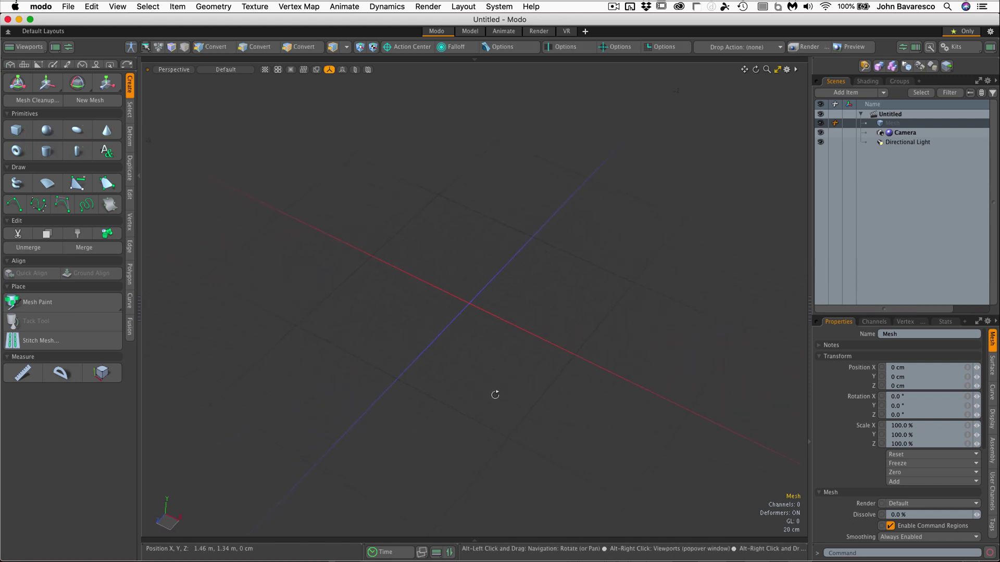
ctrl+alt+drag(469, 279, 539, 258)
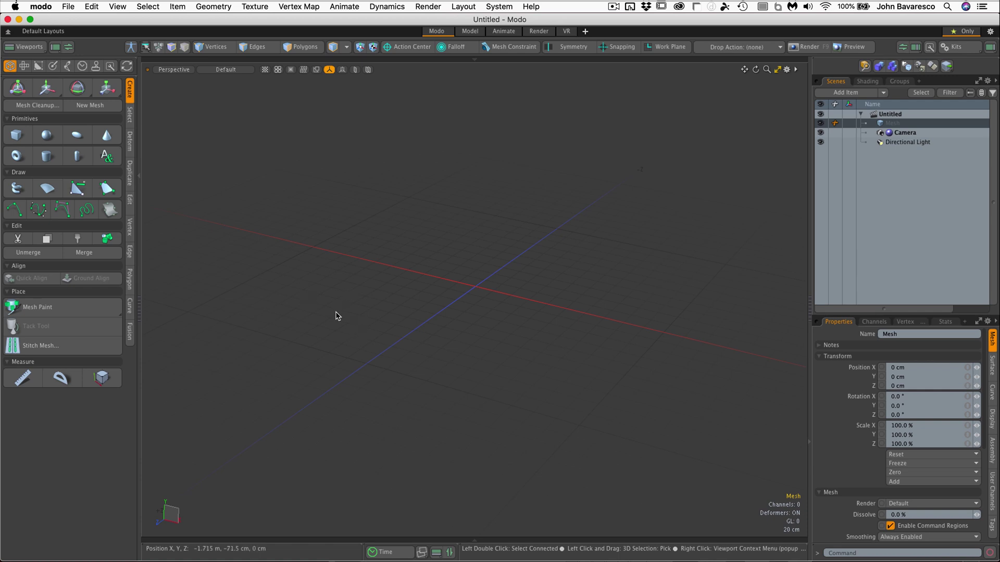
Step: Start a Cube primitive, float its Tool Properties panel, and set its position to 0
click(18, 138)
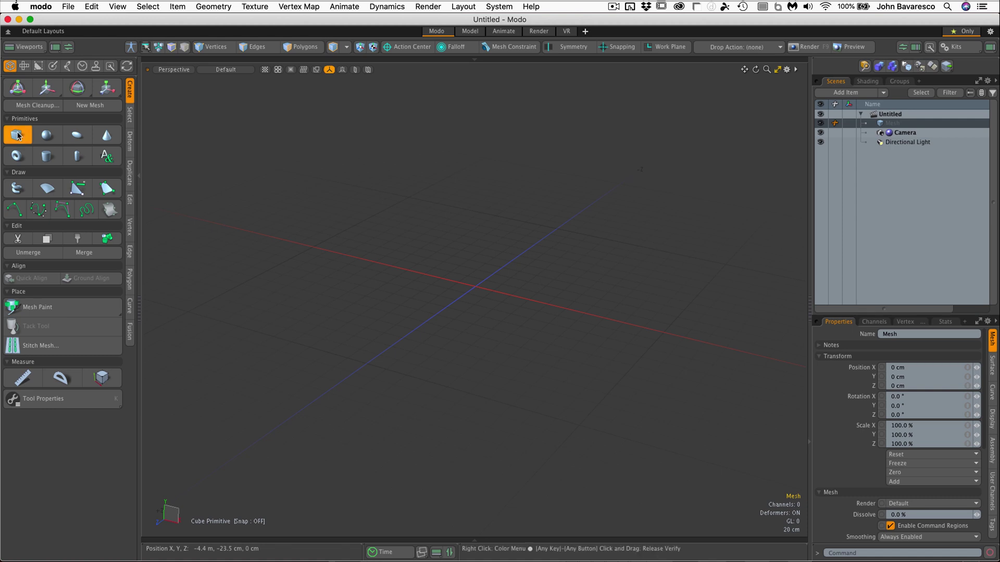
click(59, 401)
drag(209, 243, 247, 167)
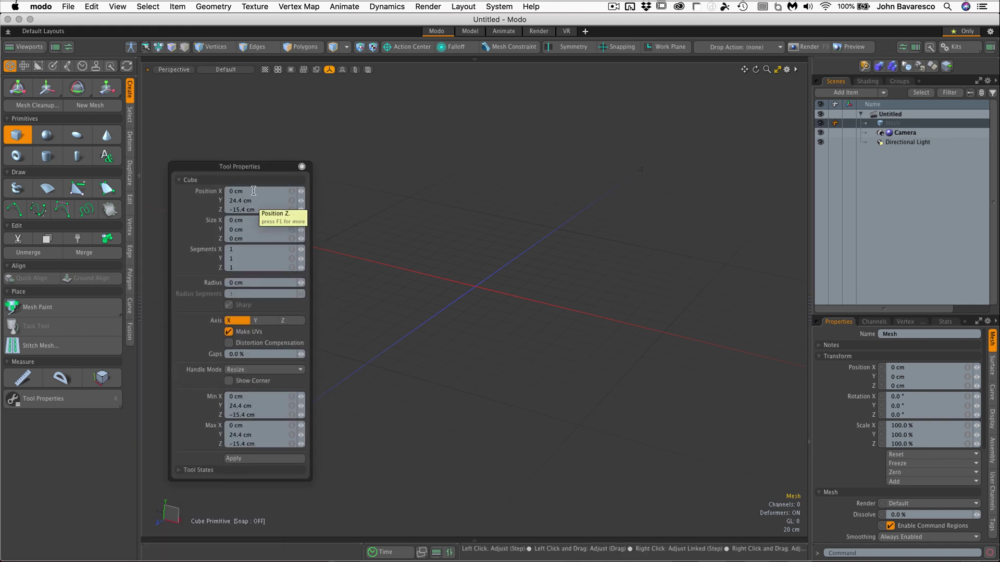
click(290, 196)
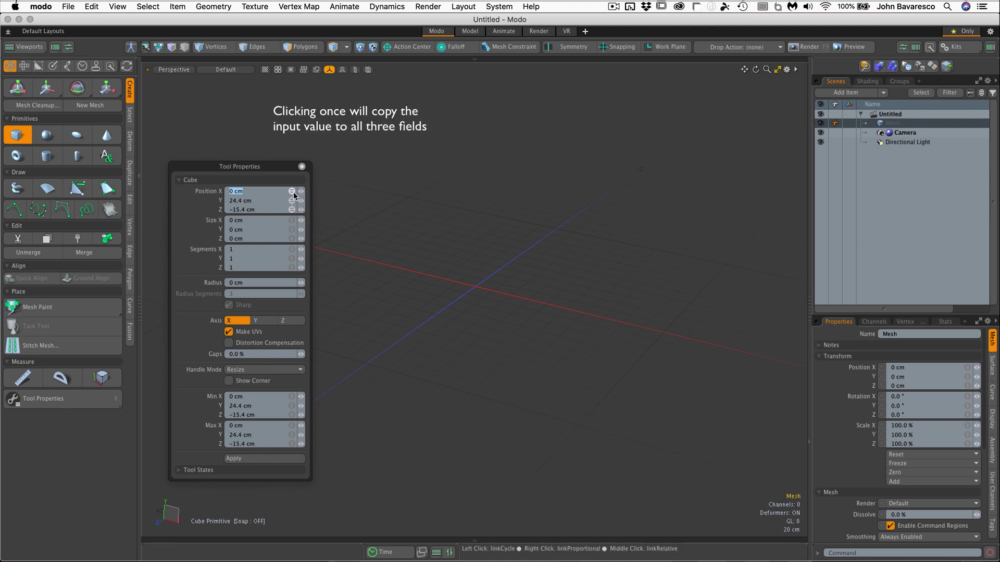
text(0)
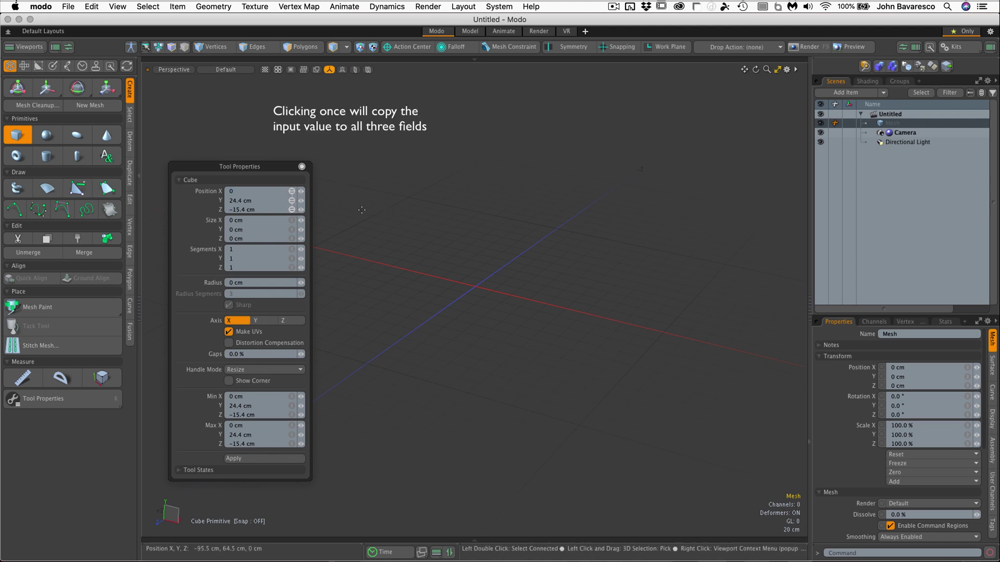
key(Tab)
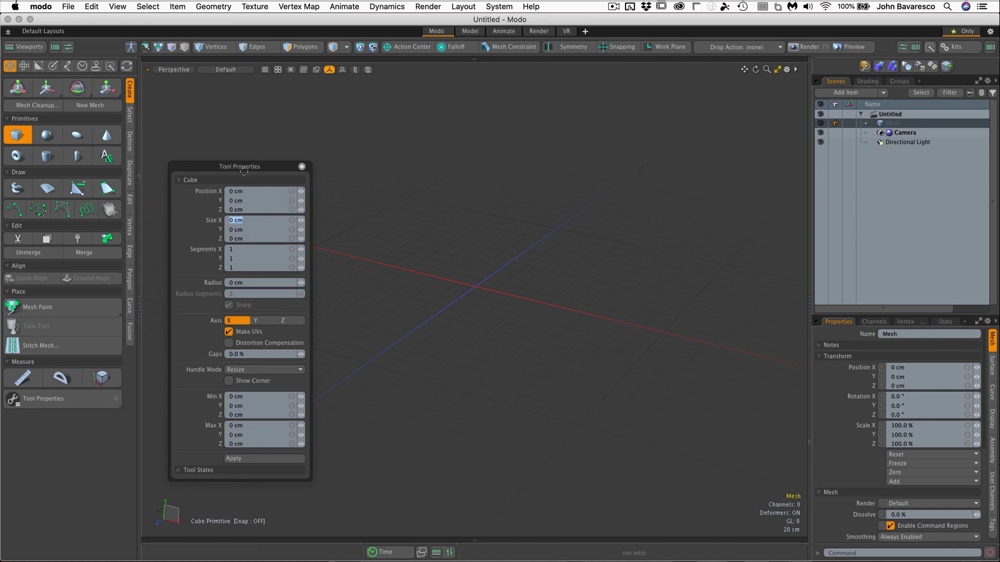
drag(246, 167, 239, 167)
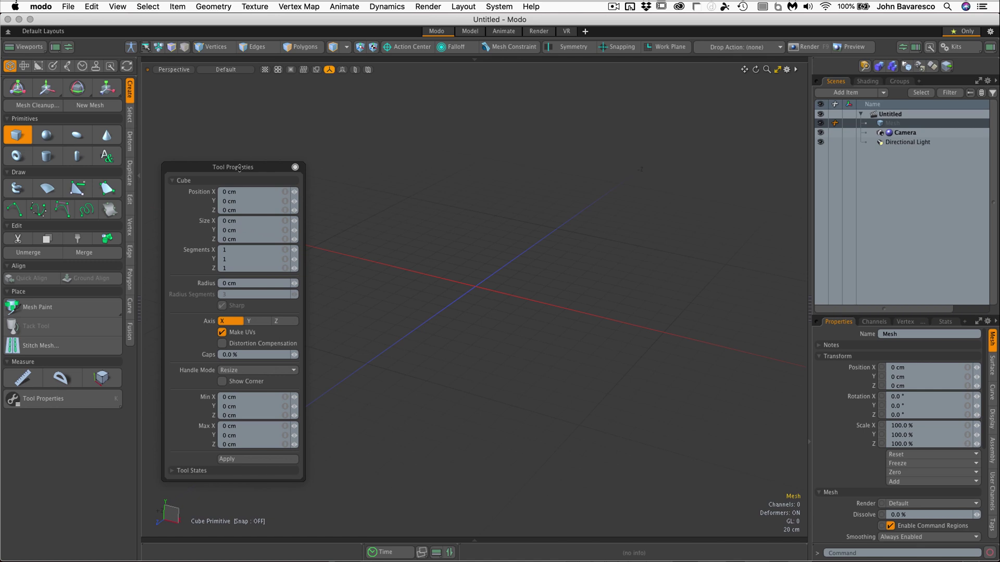
Step: Set the cube size to 9.7 cm, 11.5 cm and 27 cm, then apply it
click(235, 221)
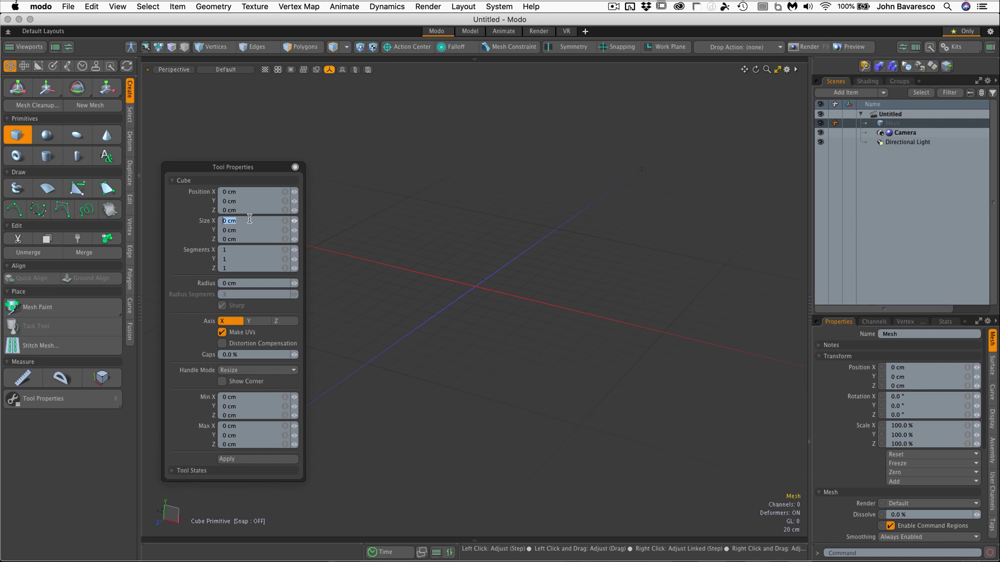
text(9.7cm)
key(Tab)
text(11.5)
key(Tab)
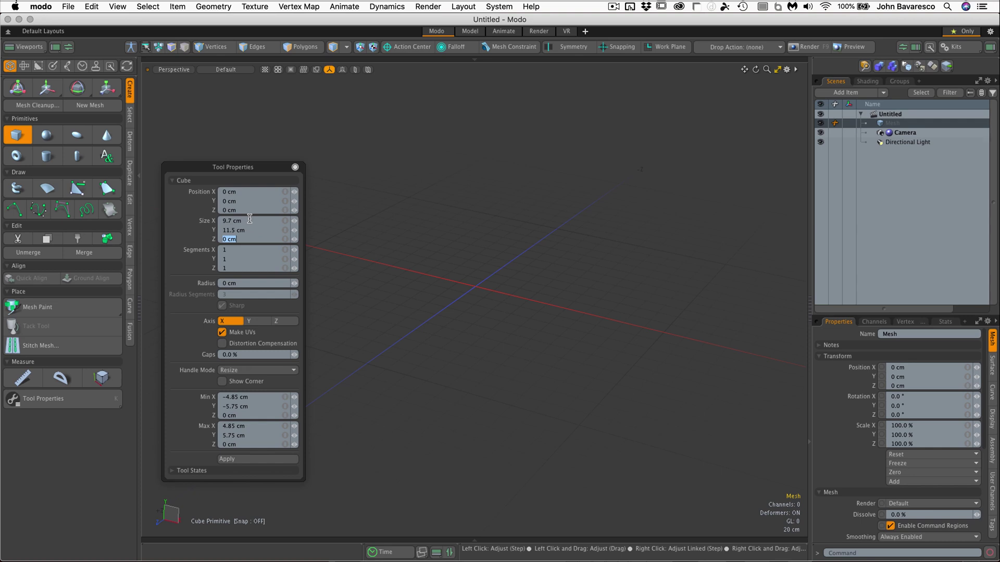
text(27)
key(Tab)
click(255, 459)
click(255, 458)
Step: Close the floating cube settings panel and zoom and orbit in on the new box
click(295, 166)
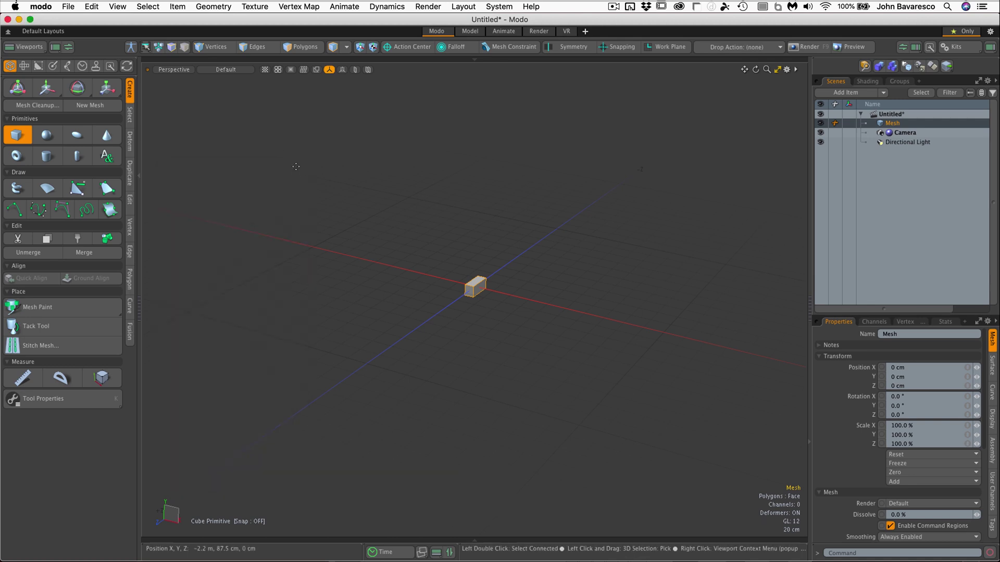
ctrl+alt+drag(486, 288, 576, 339)
alt+drag(520, 313, 545, 350)
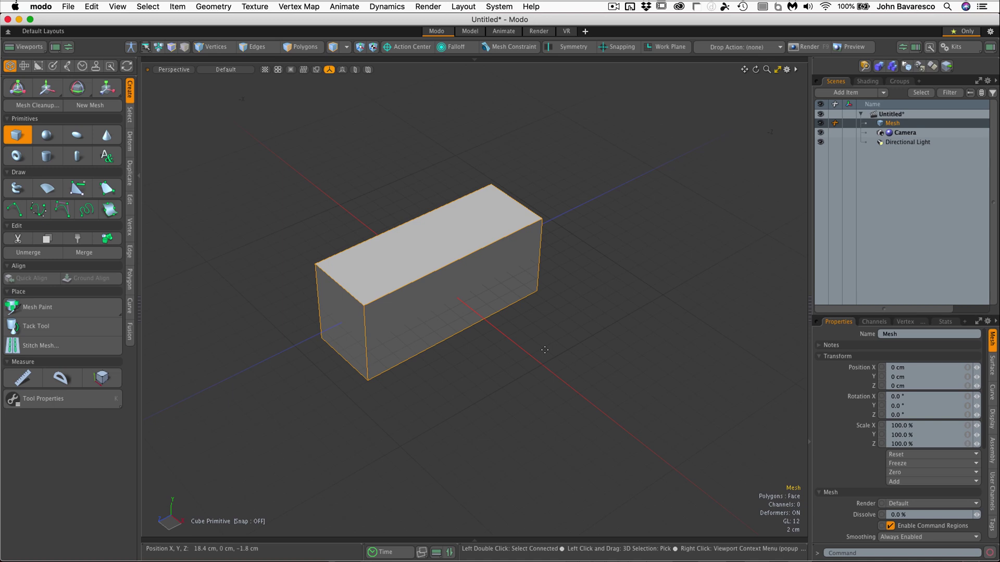
drag(545, 350, 574, 365)
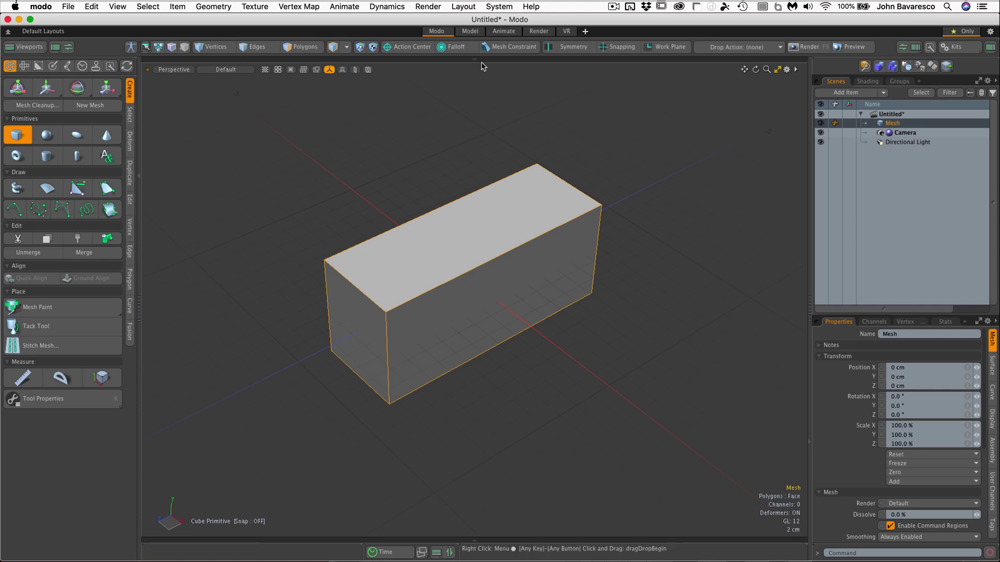
Step: Load Last side view.png from disk as a new clip in the Clips list
click(498, 60)
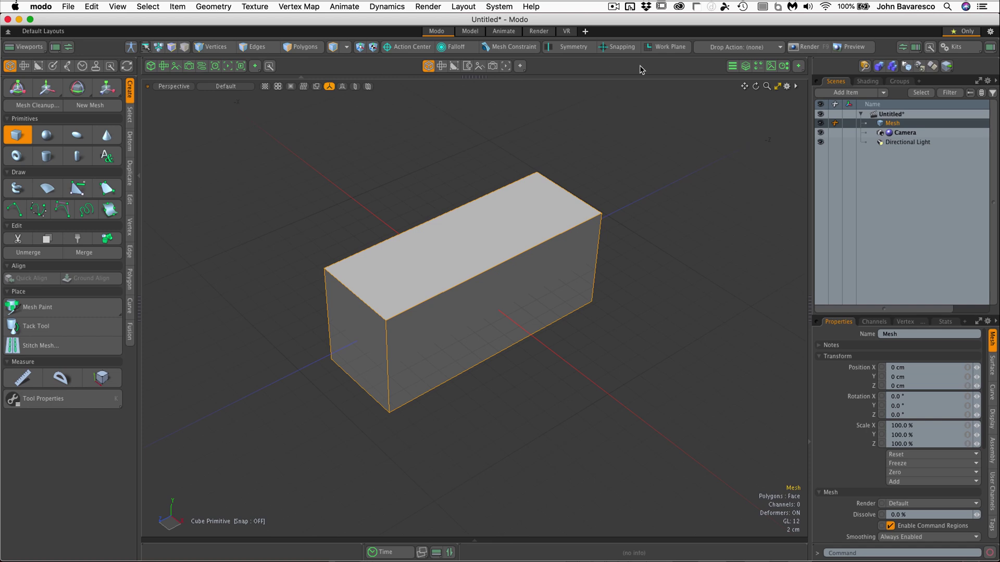
click(771, 66)
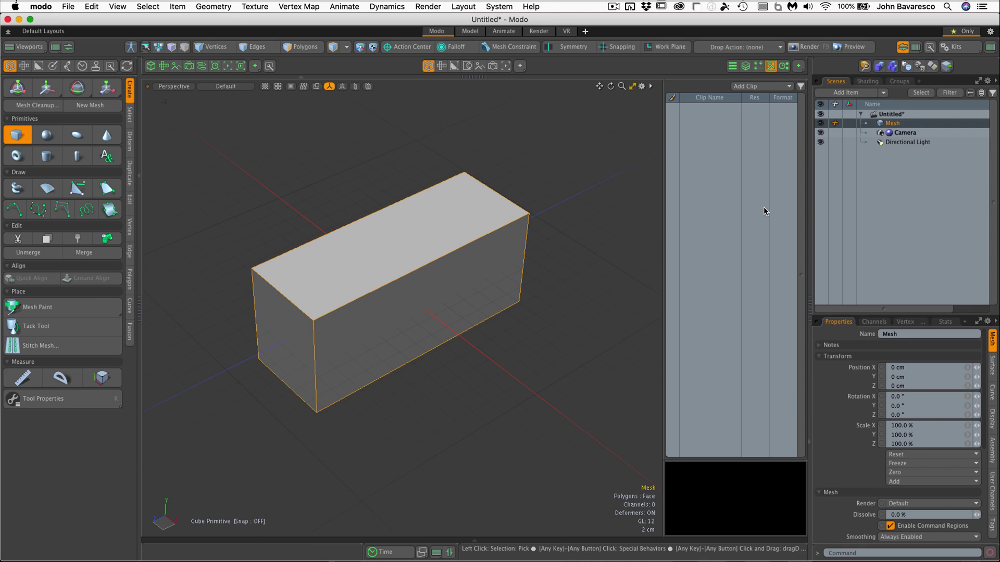
click(743, 86)
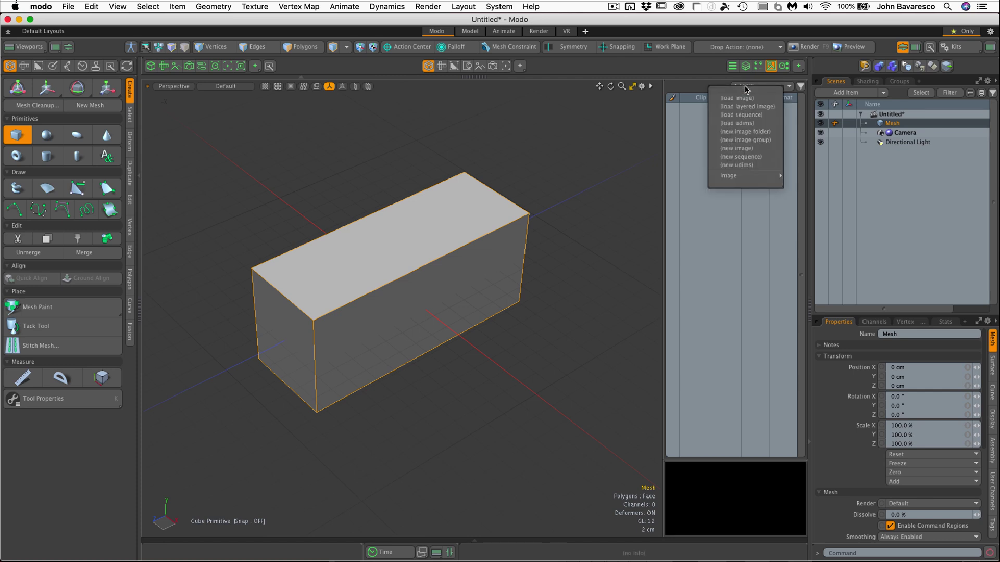
click(742, 99)
scroll(139, 360, down, 10)
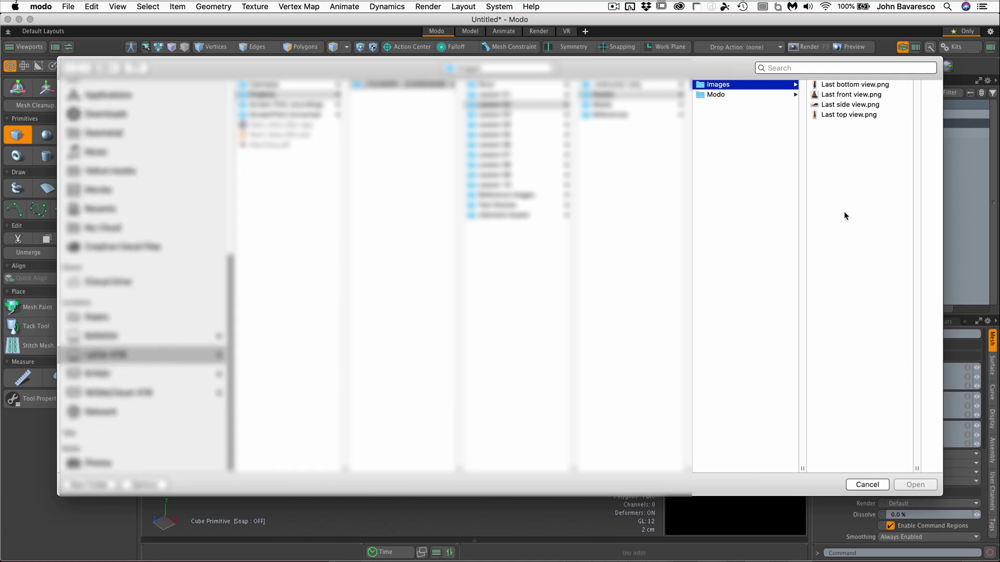
click(833, 105)
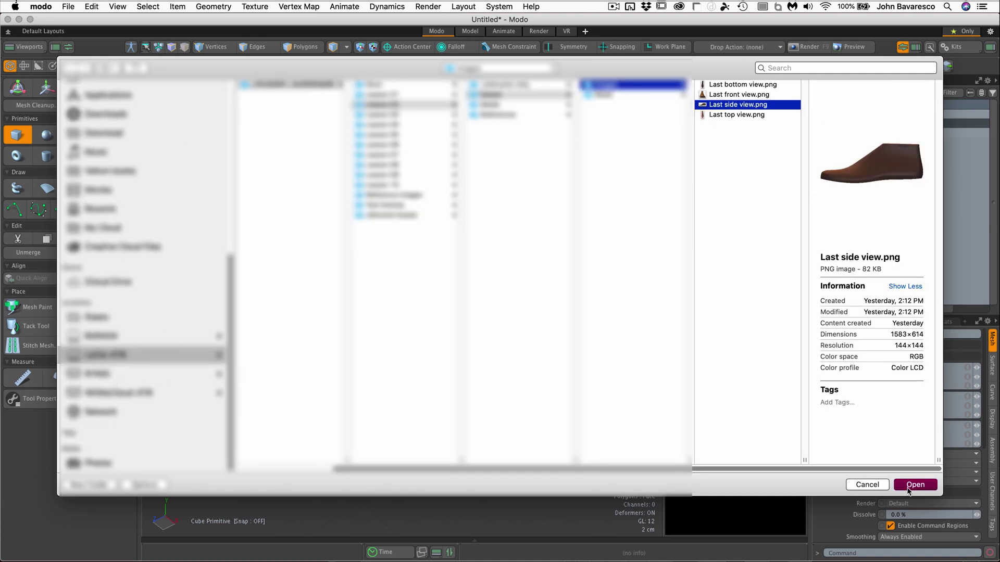
click(916, 485)
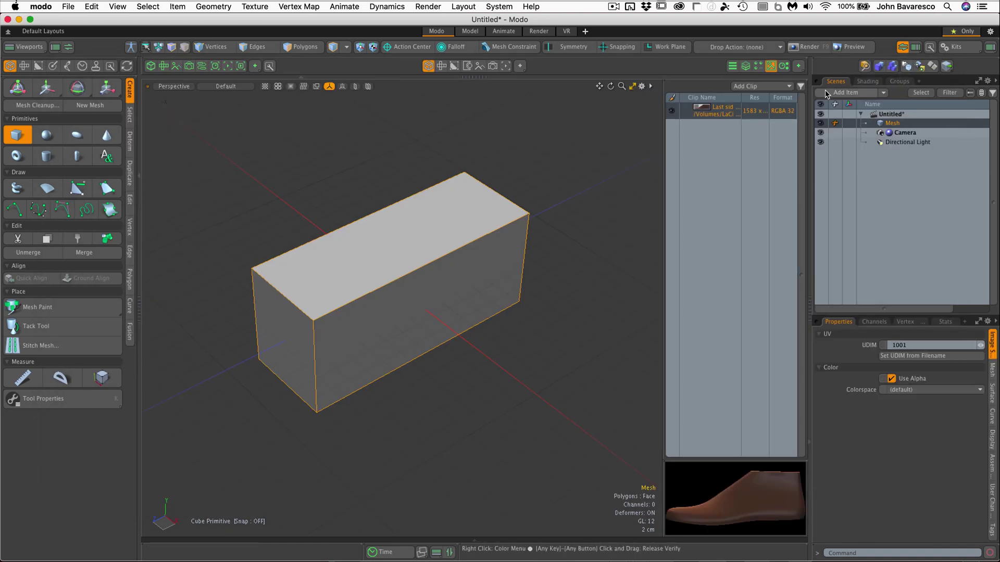
Step: Add a Backdrop Item with Right projection showing the Last side view clip
click(885, 96)
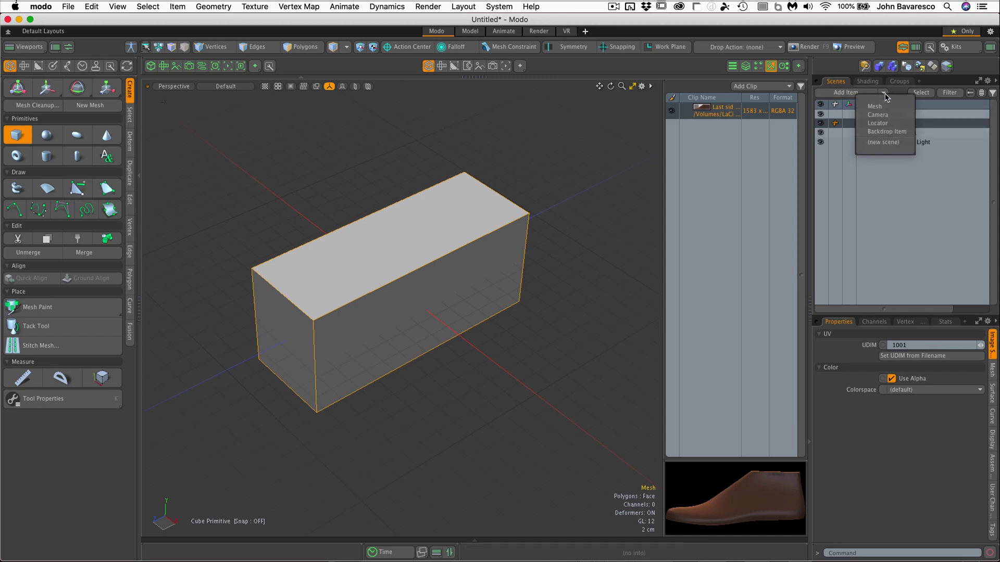
click(888, 132)
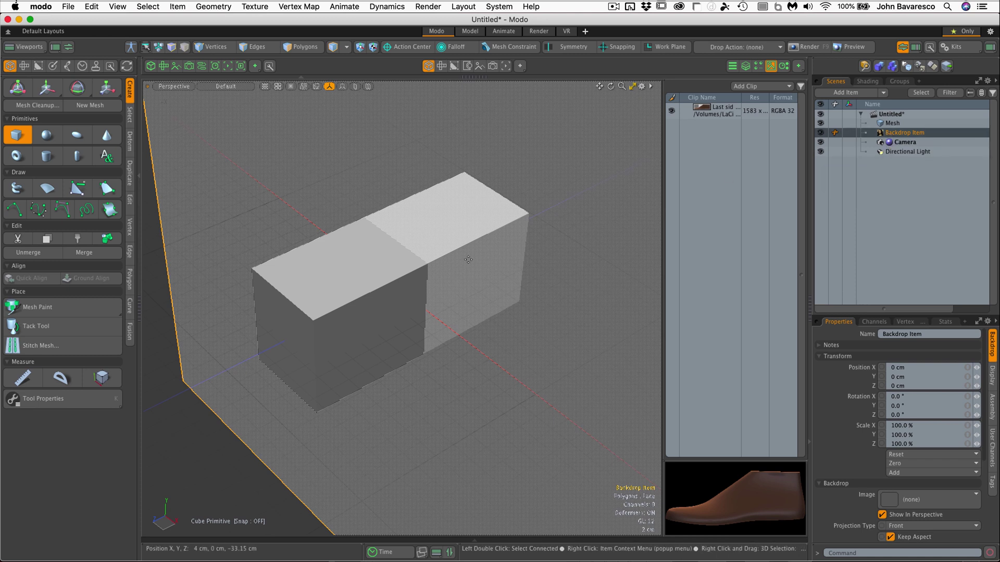
key(shift+a)
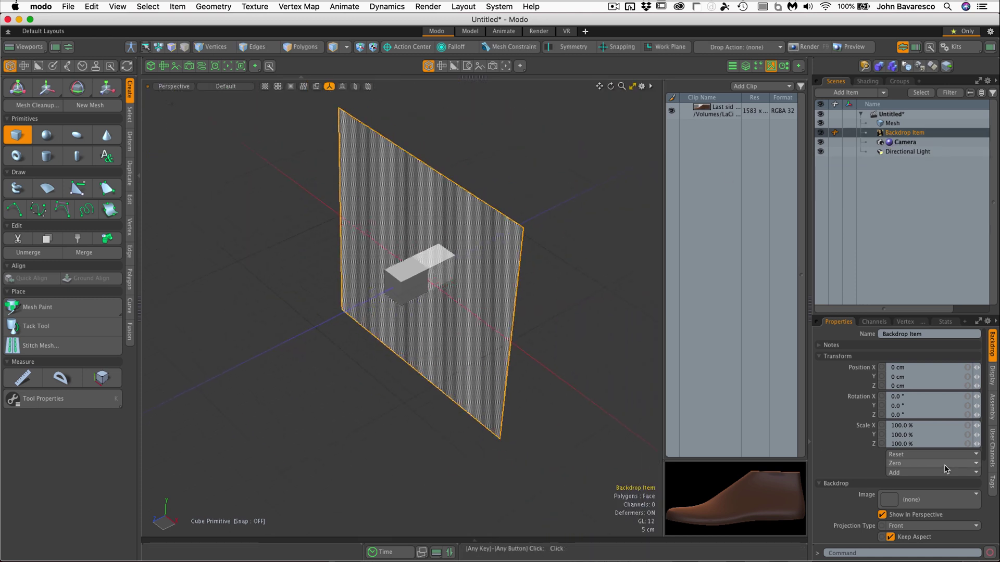
drag(935, 316, 926, 214)
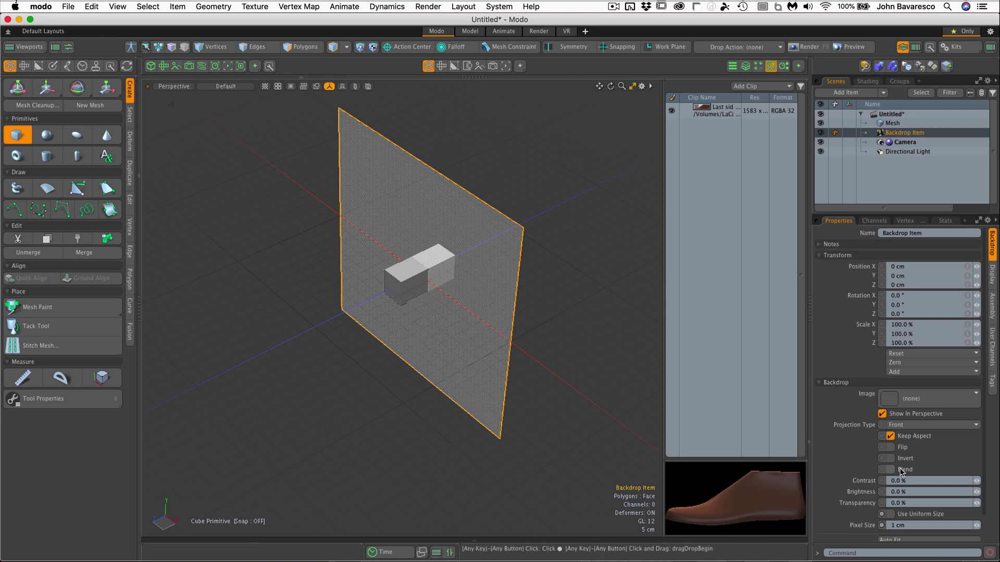
click(907, 430)
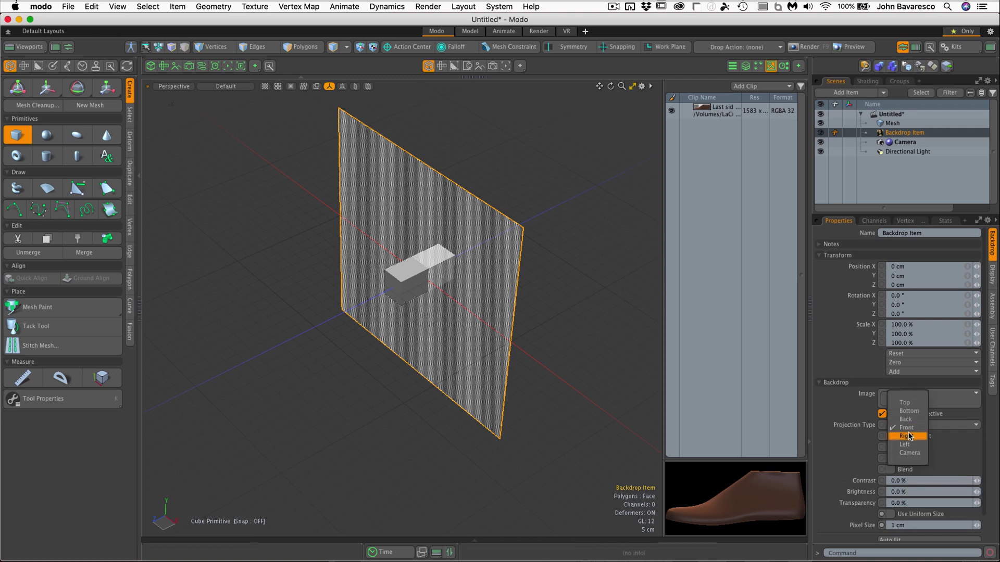
click(908, 437)
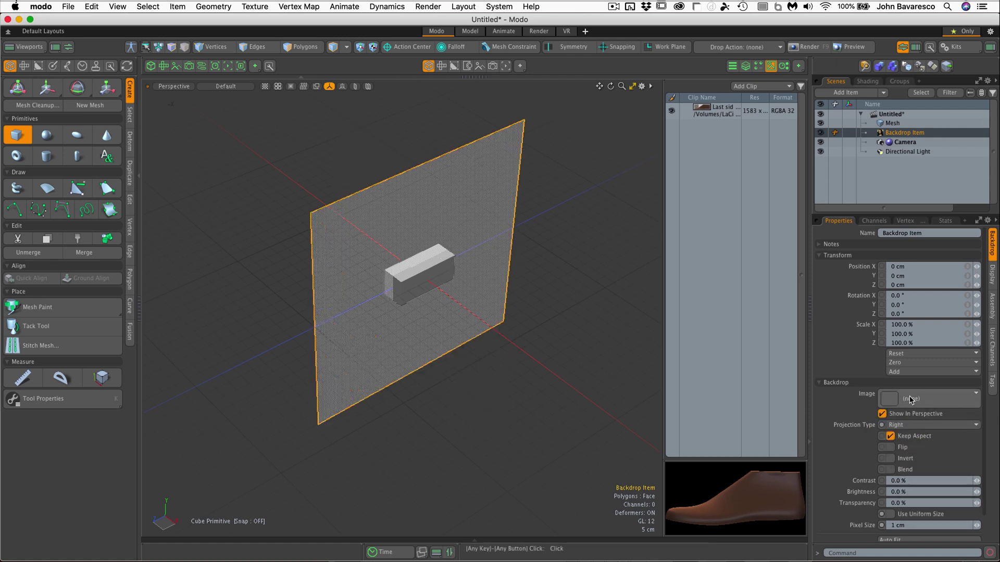
click(924, 406)
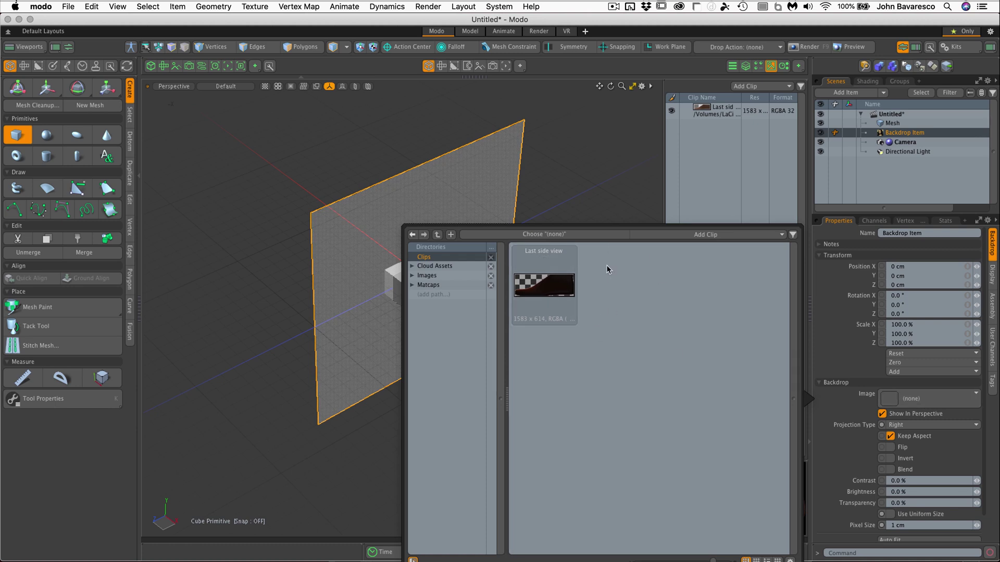
click(535, 281)
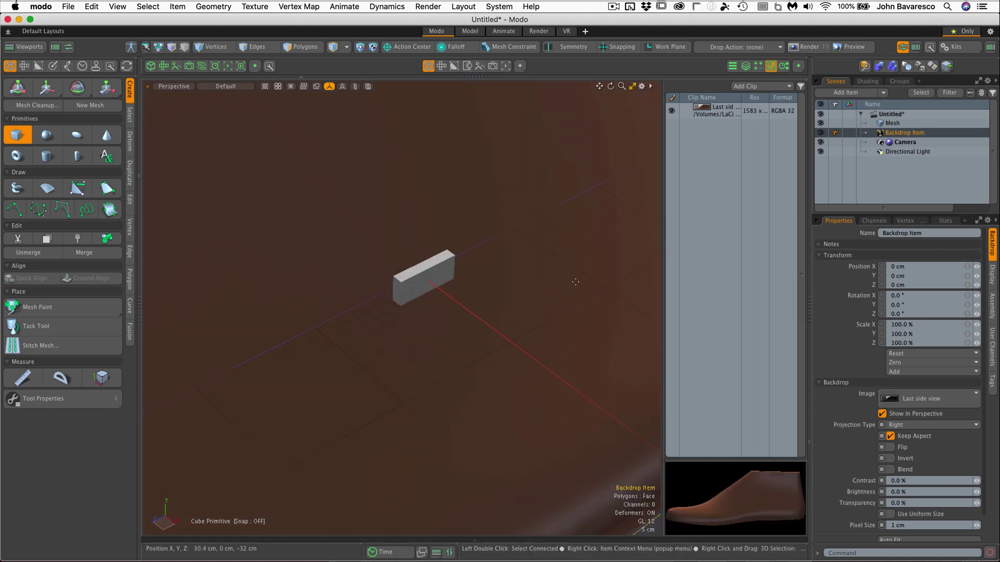
Step: Lower the backdrop's pixel size, turn off Keep Aspect, enable Use Uniform Size, and Auto Fit it
alt+drag(603, 275, 442, 297)
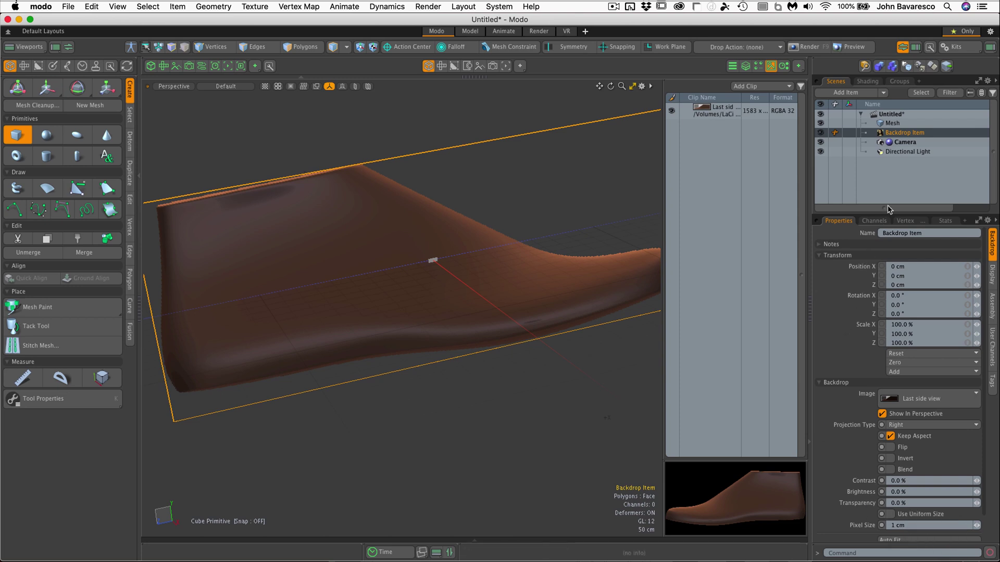
drag(891, 215, 891, 192)
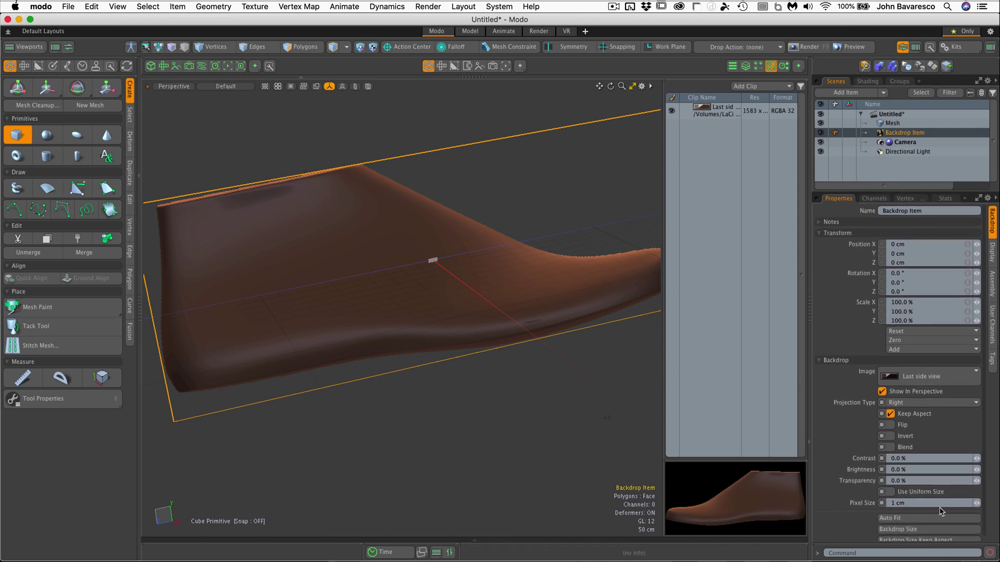
mouse_move(976, 503)
mouse_down()
mouse_move(956, 502)
mouse_move(970, 503)
mouse_up()
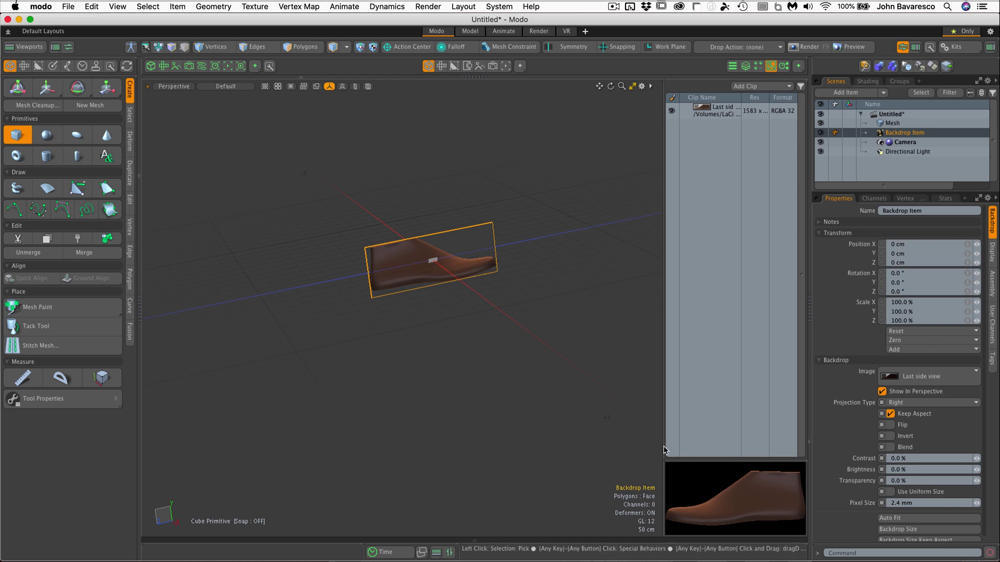
scroll(469, 257, up, 6)
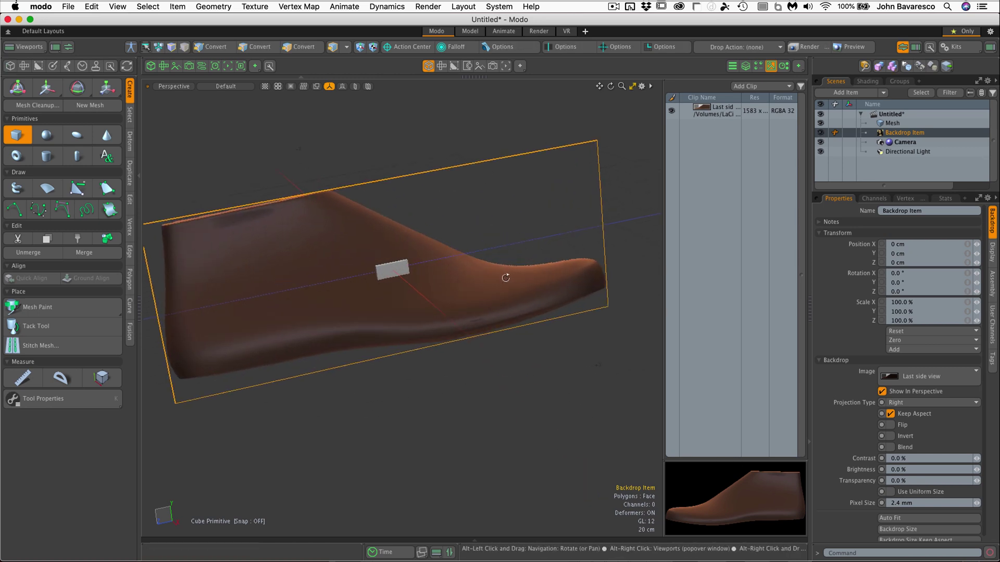
alt+drag(535, 255, 401, 276)
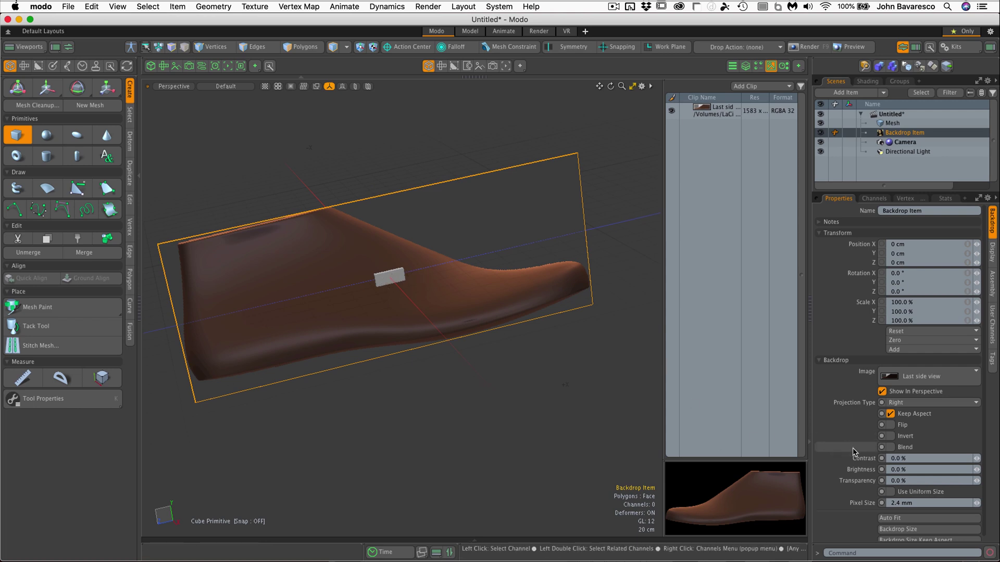
click(891, 414)
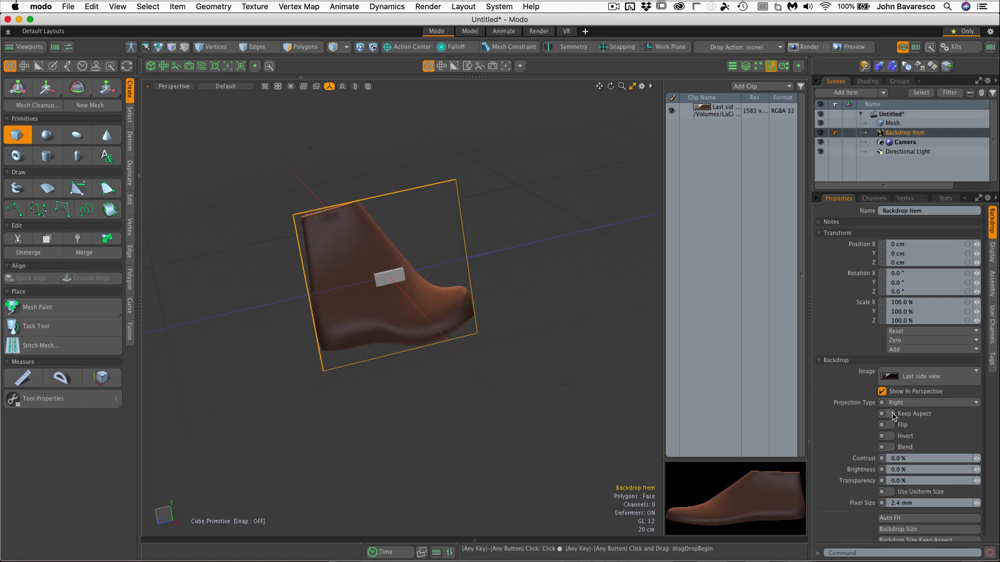
click(891, 493)
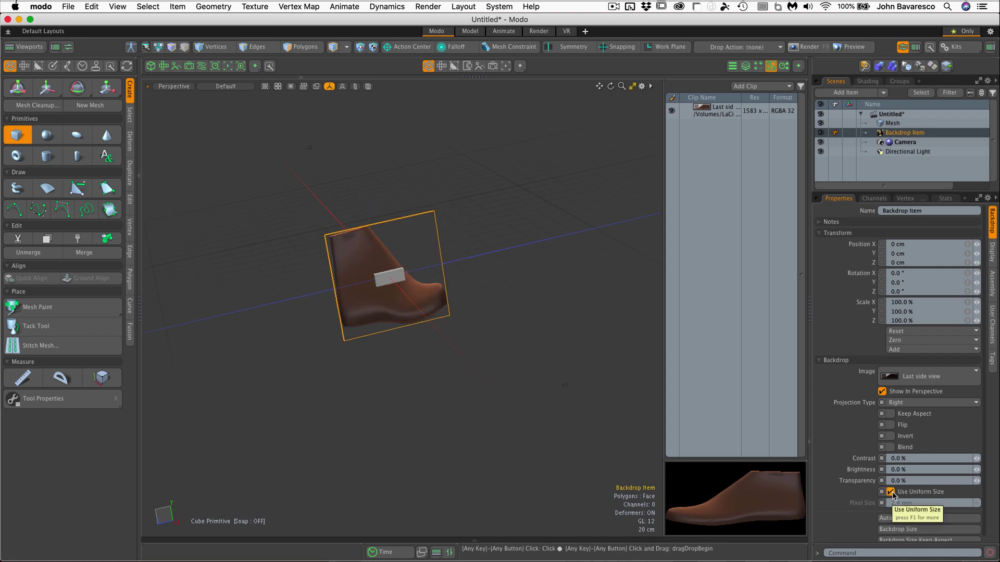
click(918, 519)
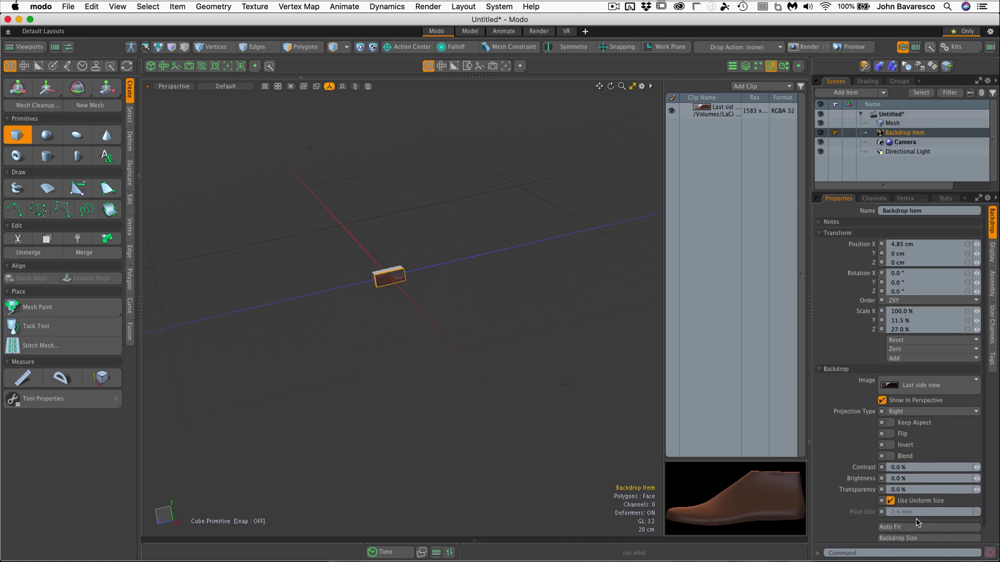
key(a)
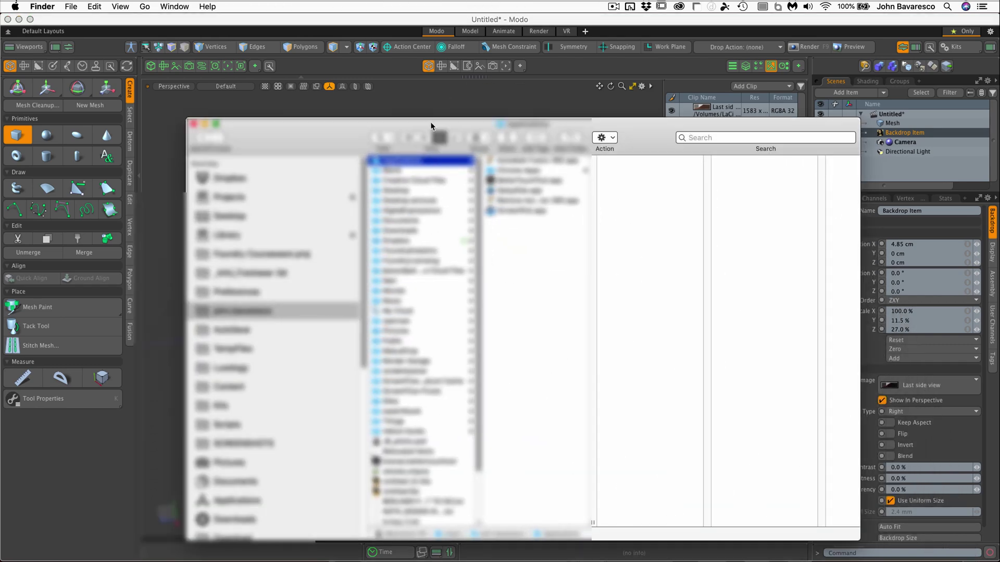
Step: In Finder, browse the external drive to the Projects folder
drag(431, 127, 368, 209)
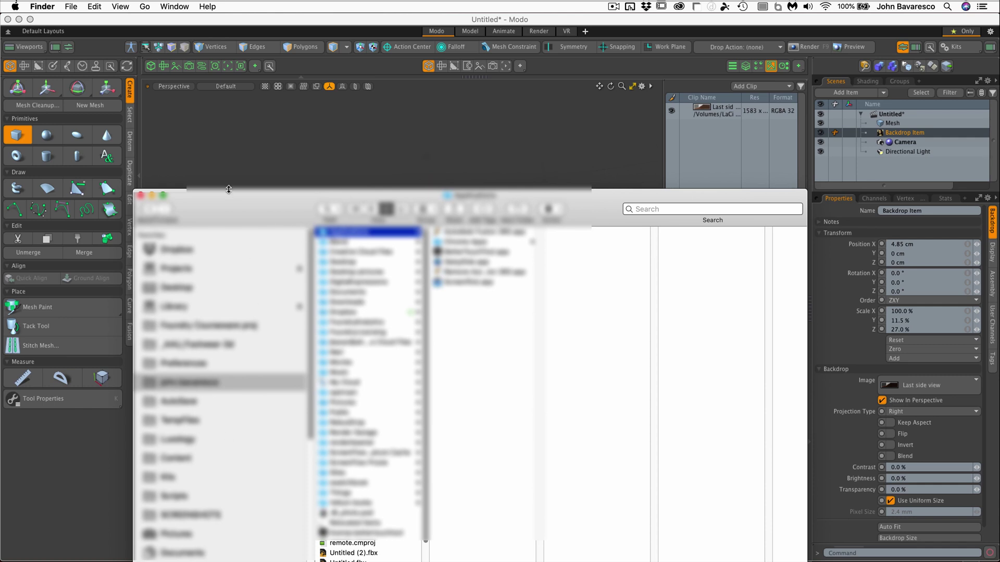
drag(229, 199, 256, 127)
scroll(224, 328, down, 5)
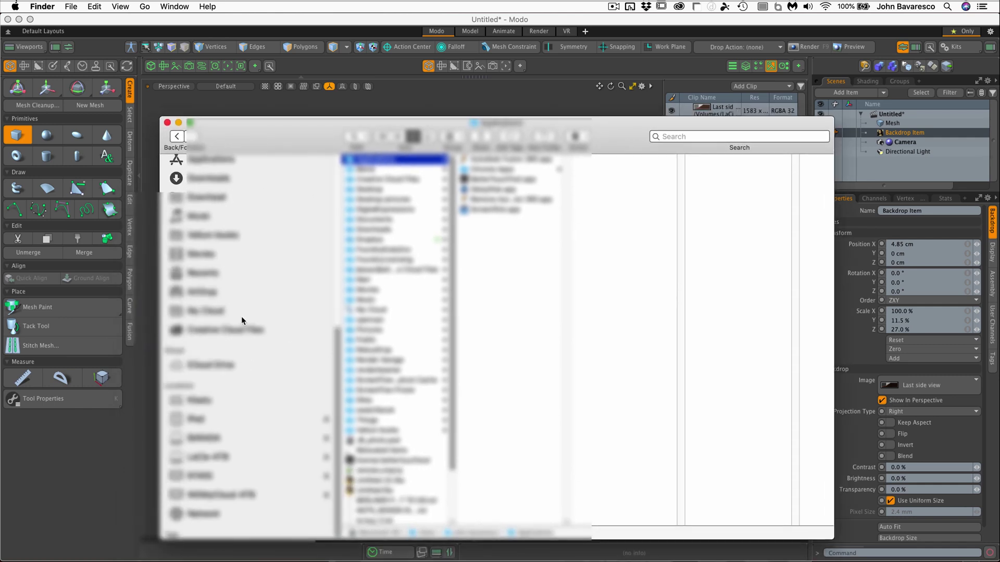
click(208, 452)
click(214, 436)
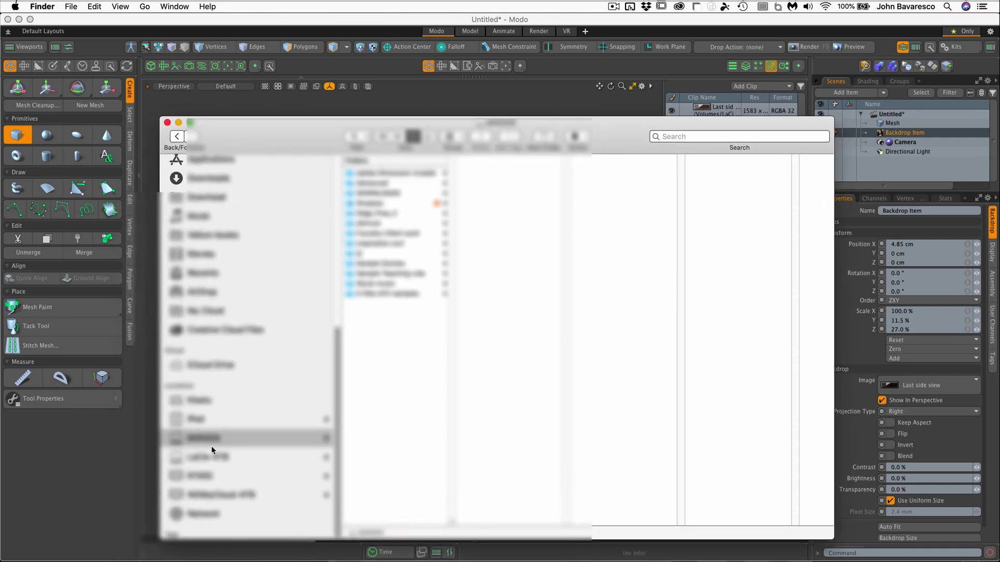
click(214, 458)
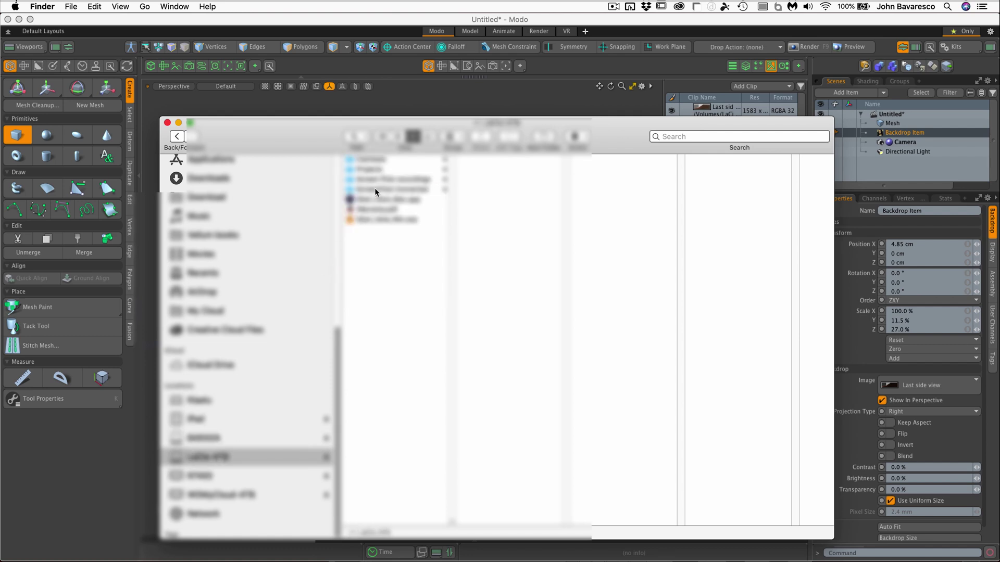
click(376, 171)
Step: Open Lesson 02 > Assets > Images and drag Last top view.png into the Modo viewport
click(495, 159)
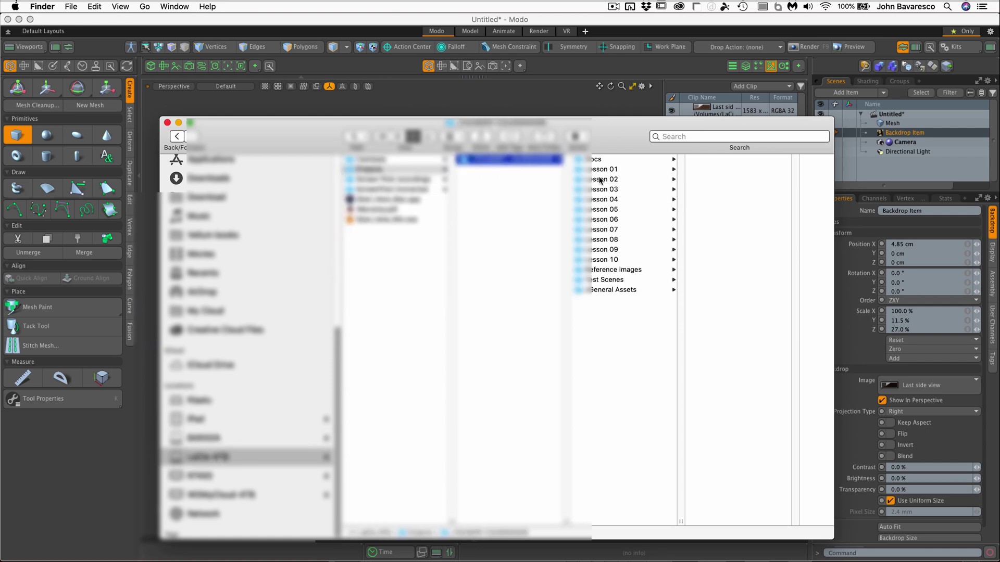
click(598, 180)
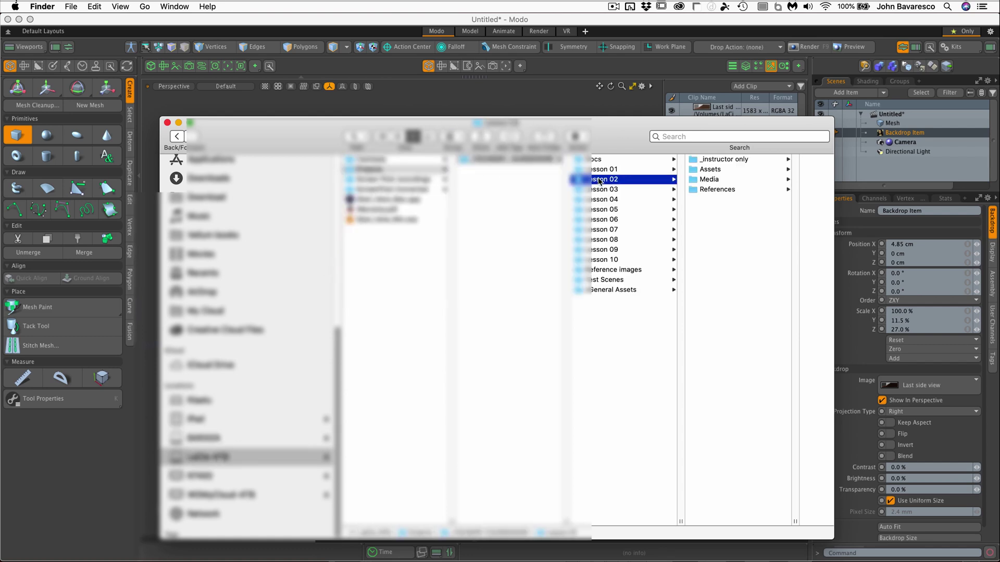
click(711, 170)
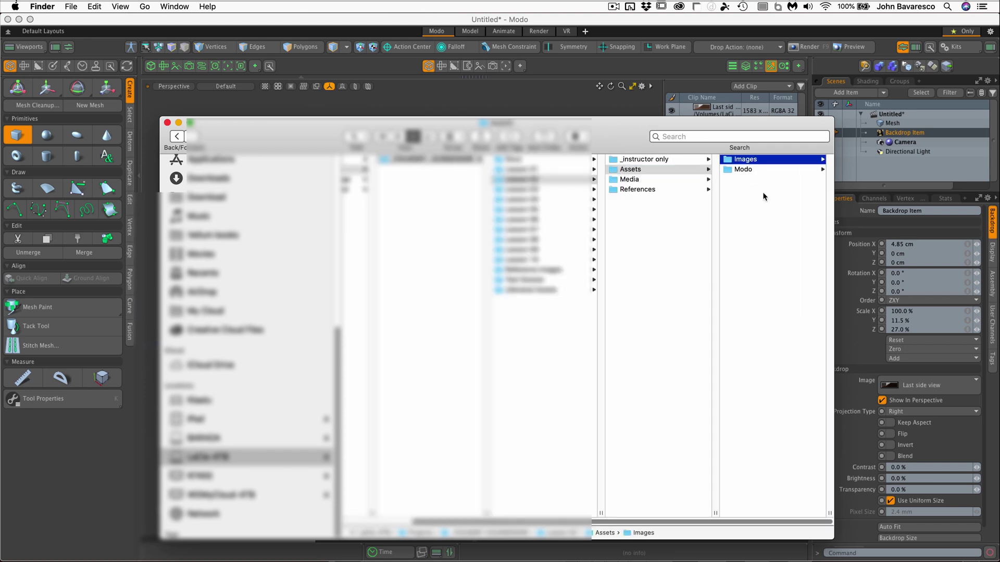
click(753, 162)
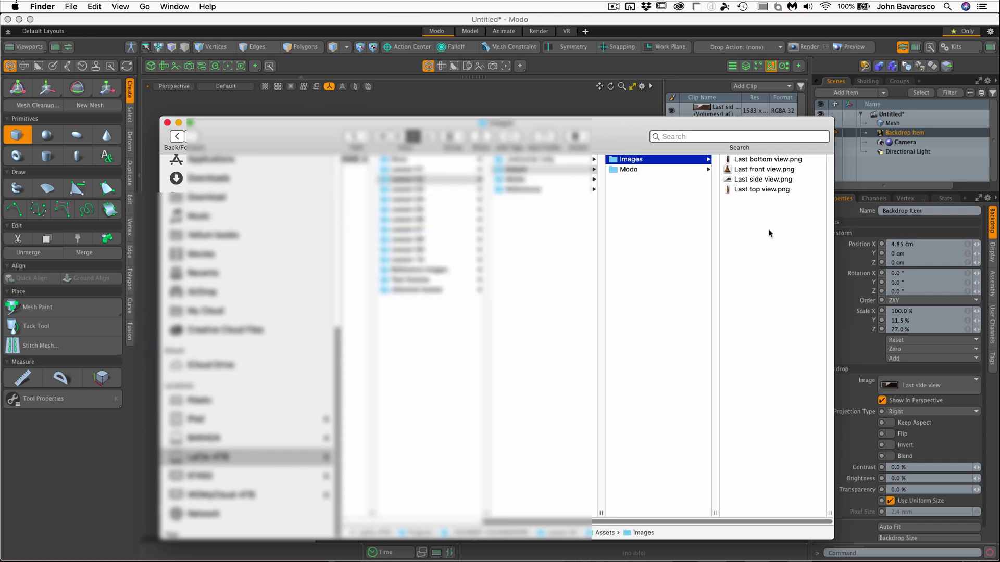
click(744, 190)
key(super+m)
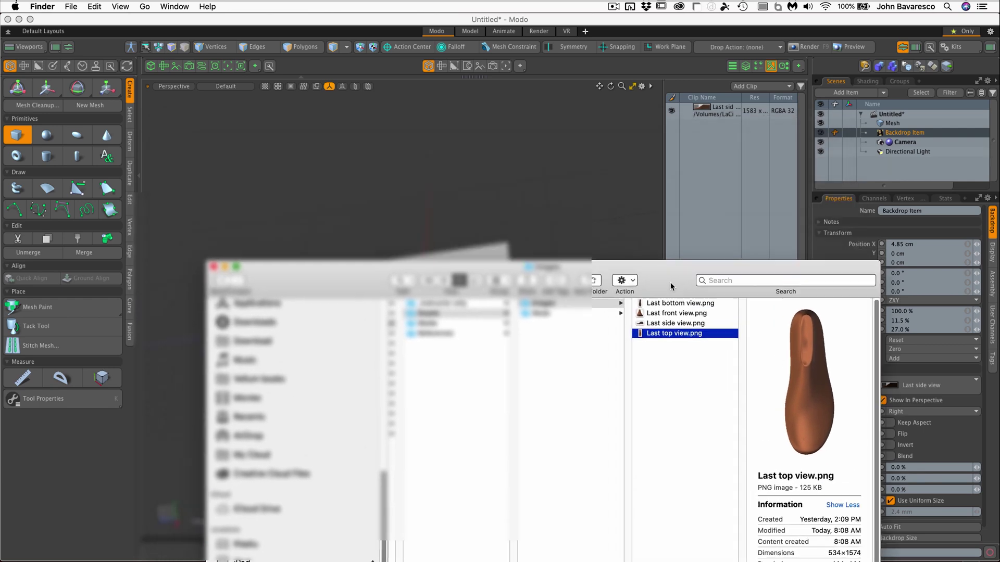
drag(675, 365, 497, 155)
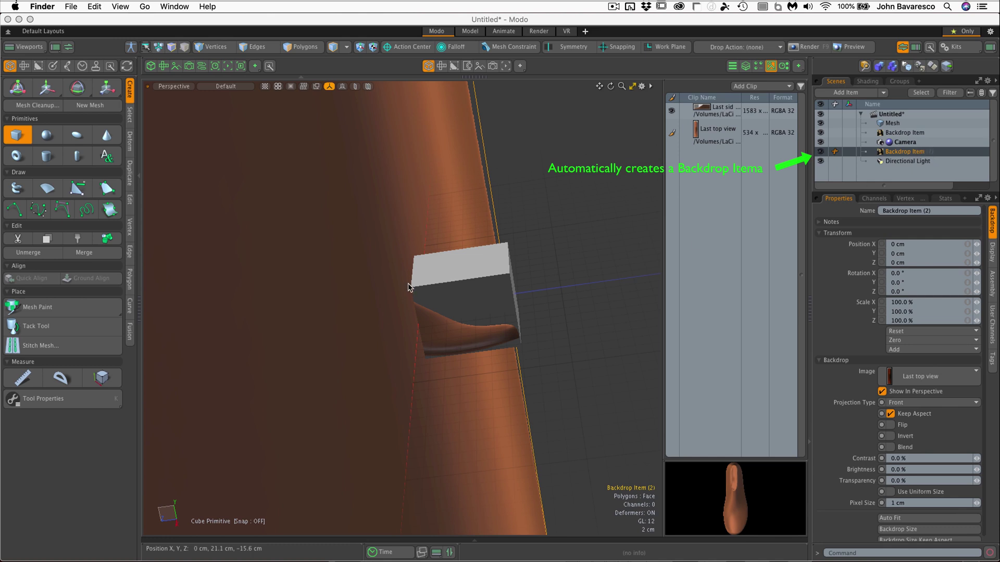
Step: Set the new backdrop to Top projection with Keep Aspect off and Use Uniform Size on
click(522, 258)
alt+drag(522, 259, 489, 312)
click(915, 403)
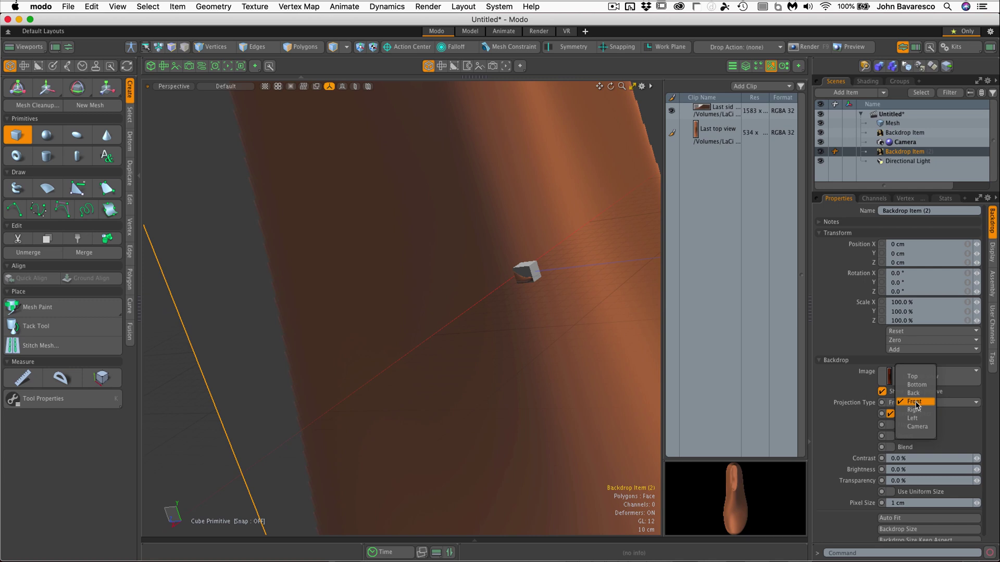
click(912, 376)
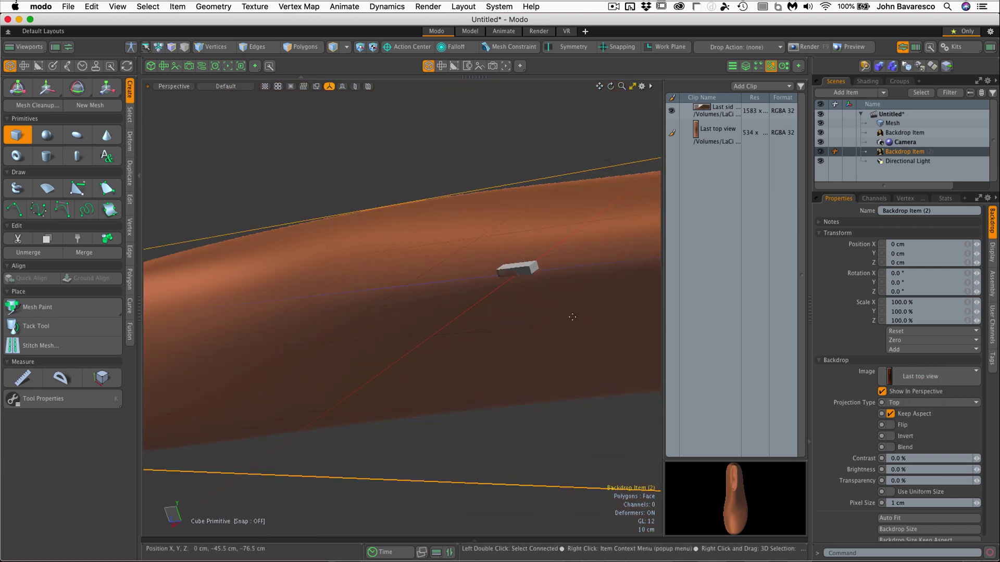
alt+drag(571, 316, 489, 291)
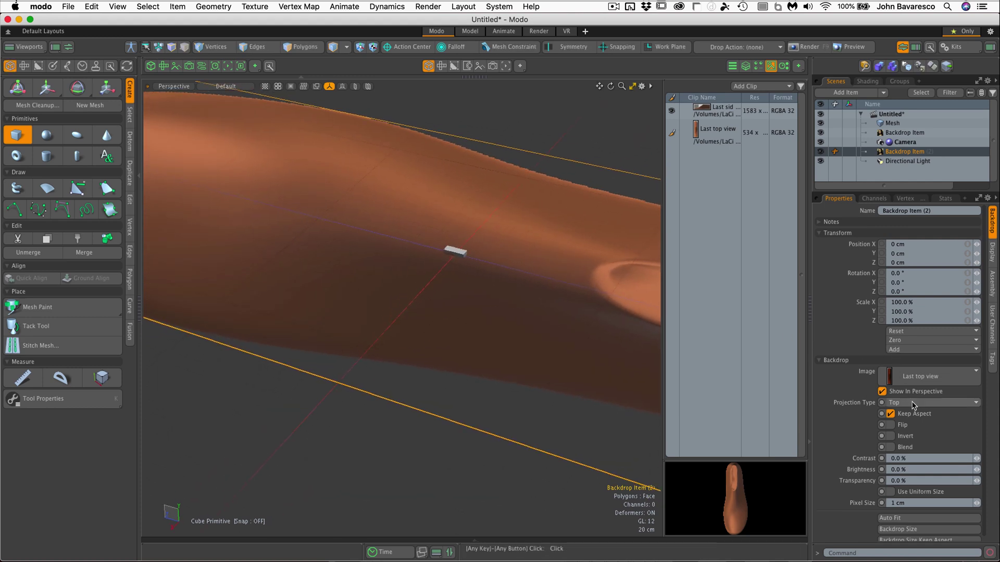
click(891, 413)
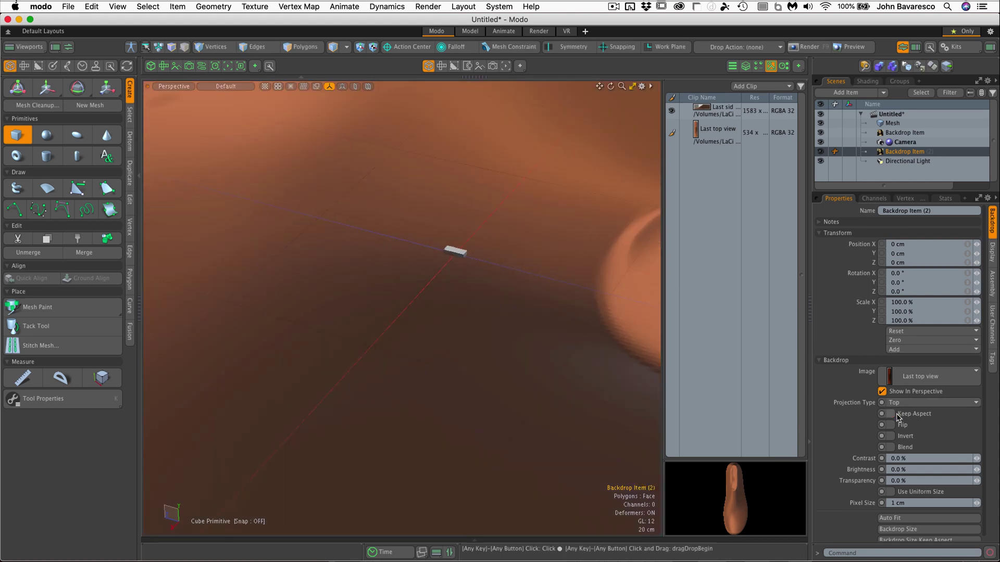
click(892, 492)
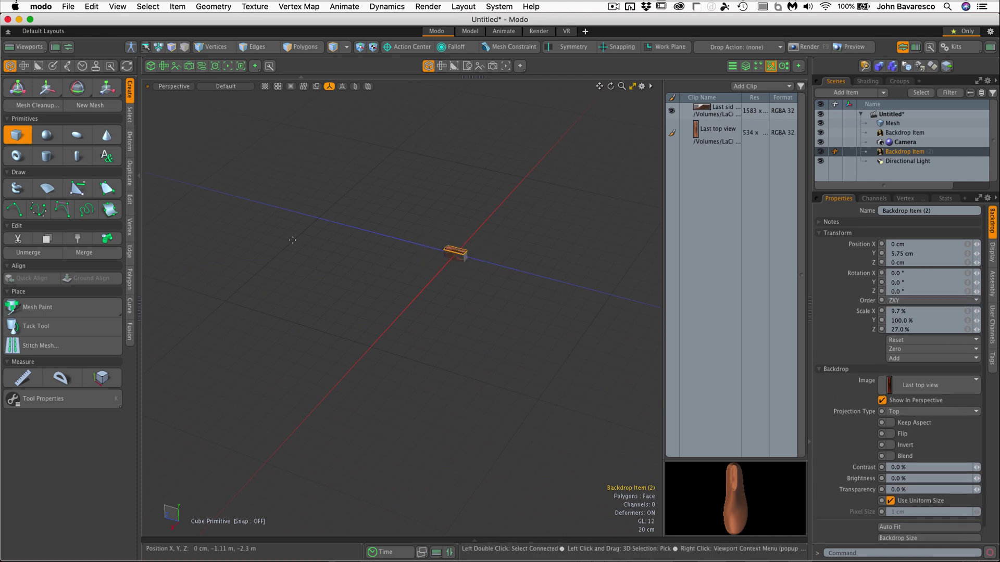
Step: Drop the active tool and reselect the side-view backdrop item
ctrl+alt+drag(423, 259, 482, 288)
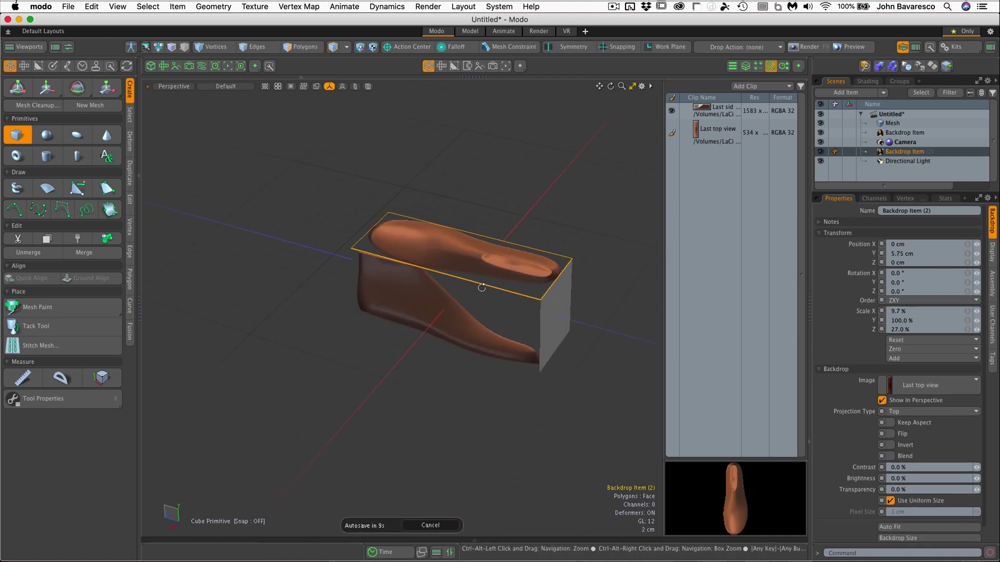
key(space)
click(420, 307)
click(441, 262)
click(434, 306)
alt+drag(458, 330, 454, 350)
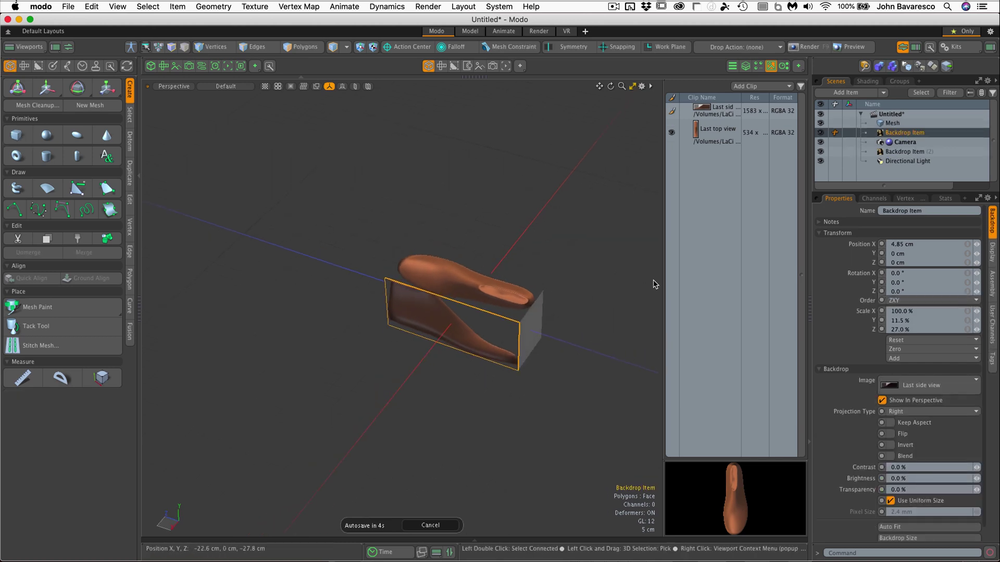
Step: Load Last front view.png as a new clip
click(758, 90)
click(748, 96)
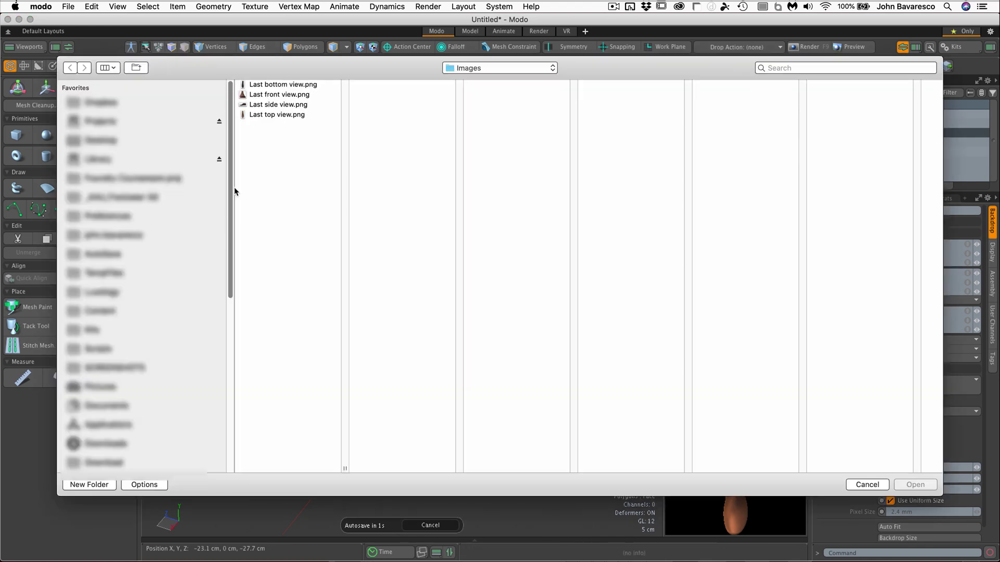
double_click(264, 98)
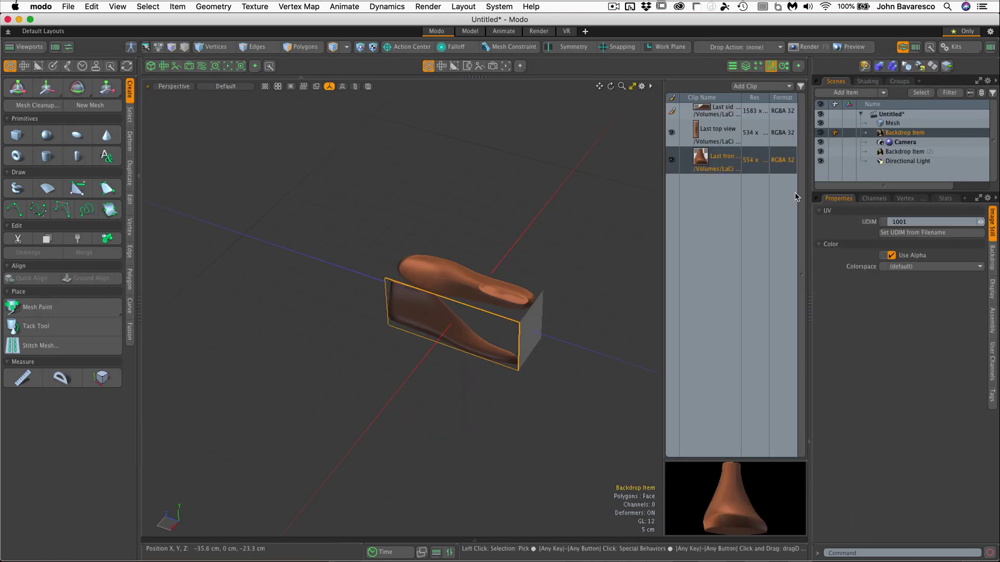
Step: Add a Backdrop Item showing Last front view, Keep Aspect off, uniform size, and auto-fitted
click(884, 93)
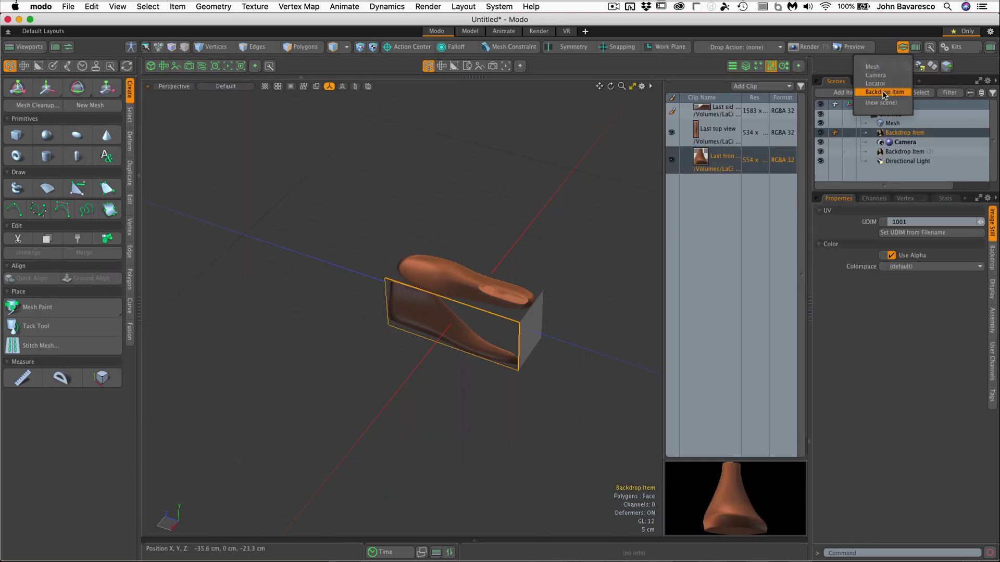
click(884, 93)
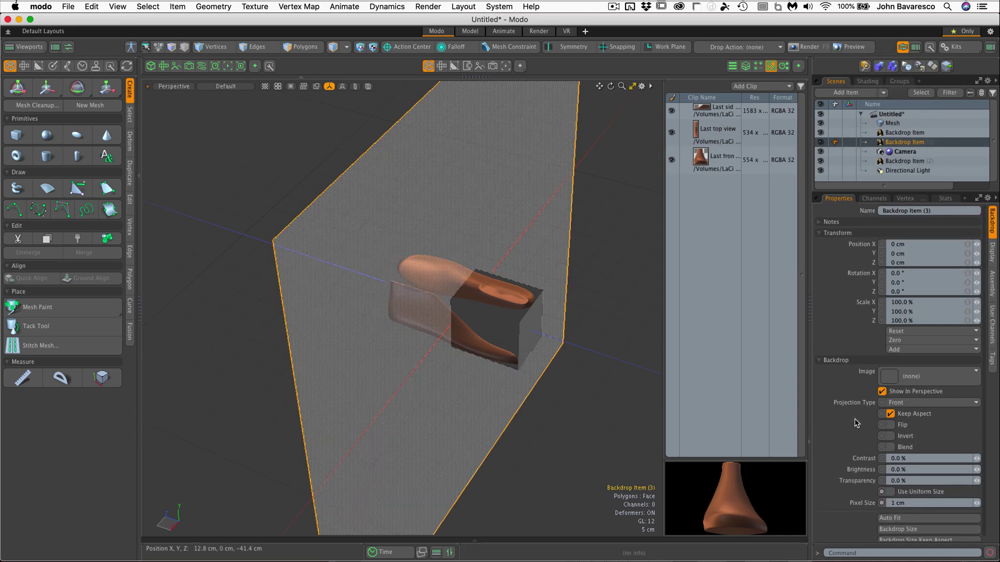
click(902, 374)
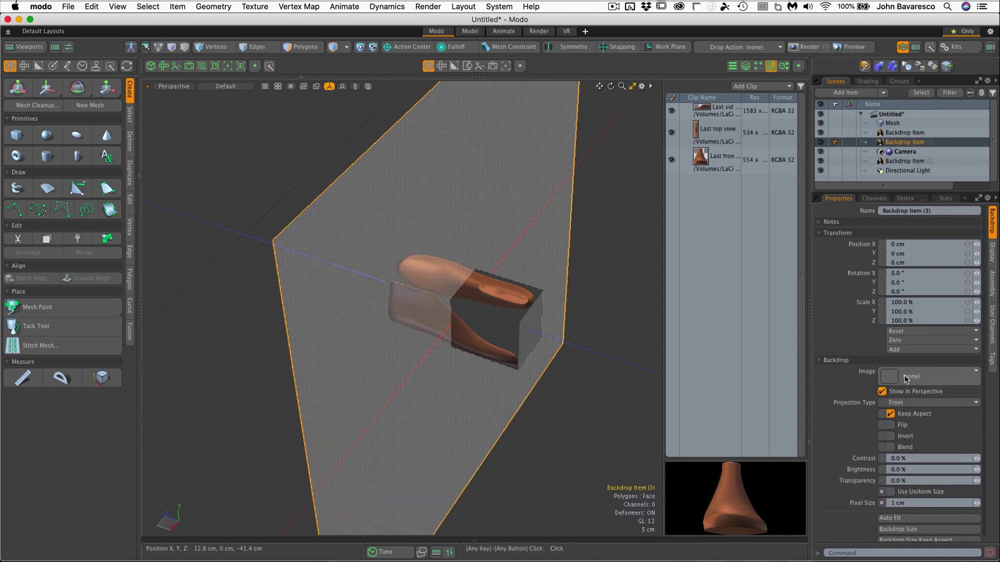
click(541, 278)
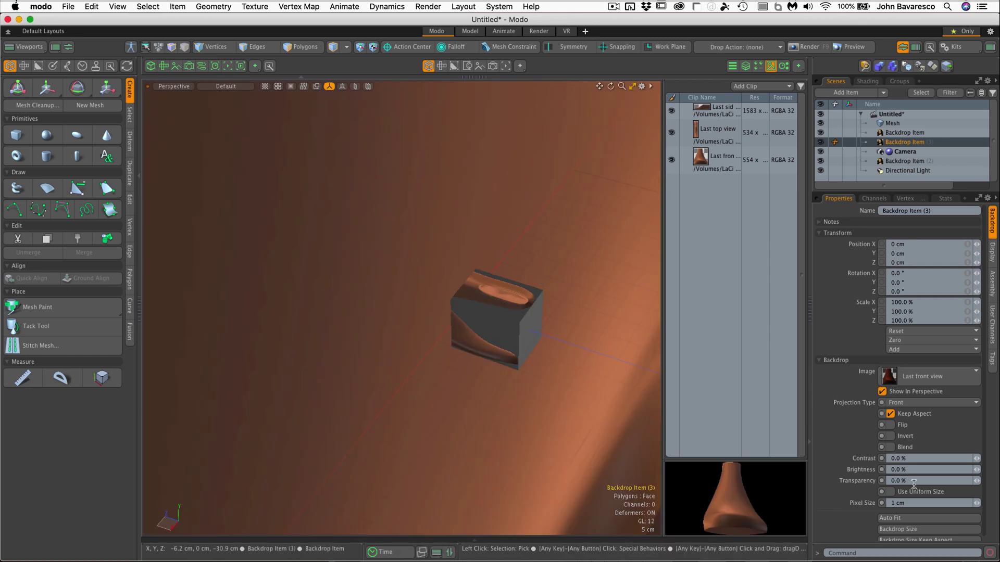
click(890, 413)
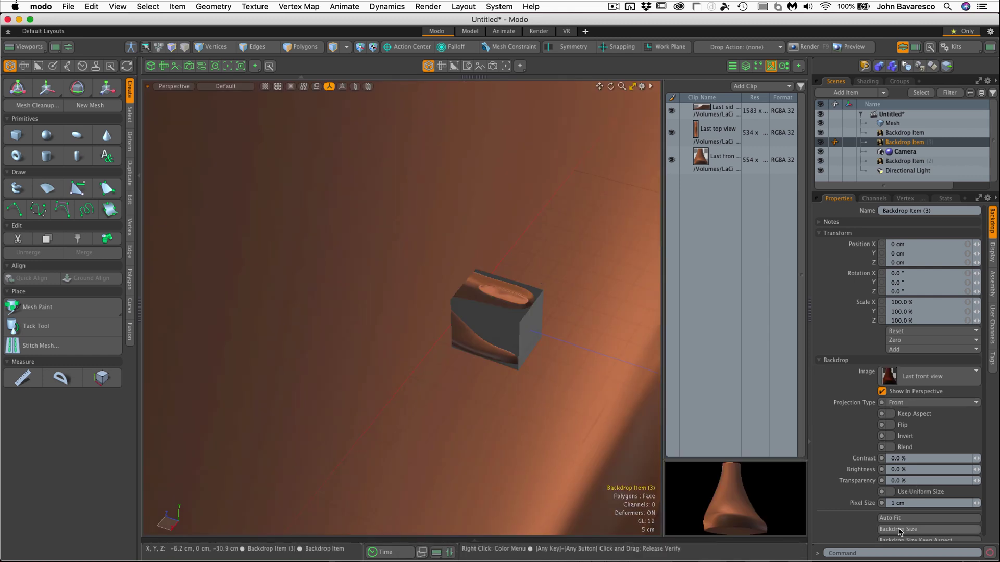
click(892, 492)
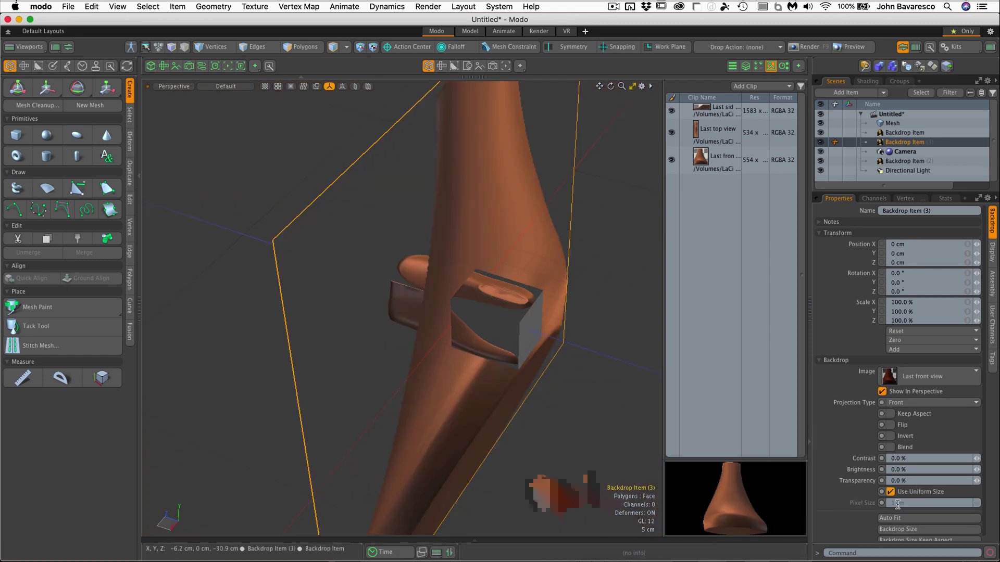
click(903, 520)
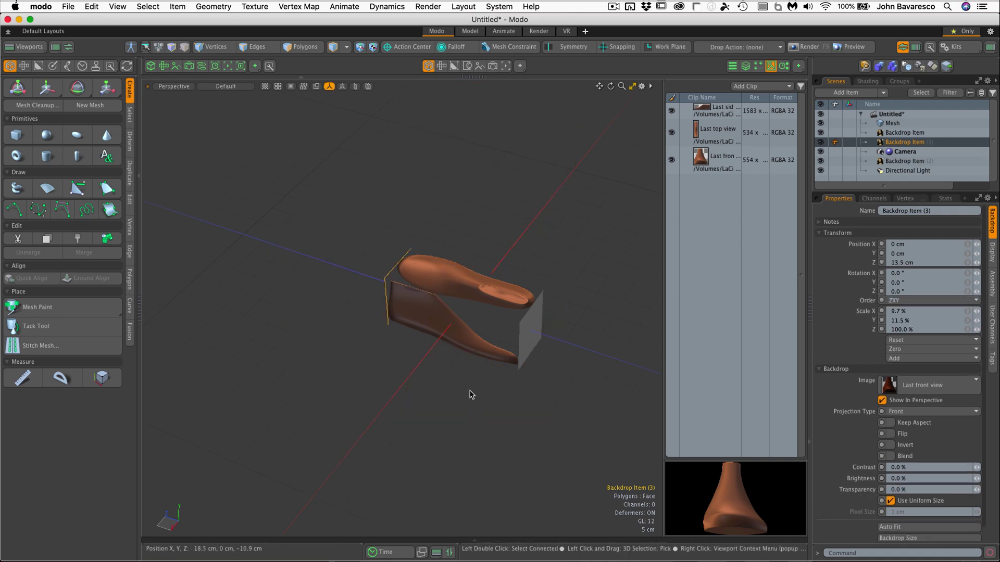
alt+drag(498, 351, 482, 323)
Step: Select the side-view backdrop and enable Flip to mirror its image
click(505, 336)
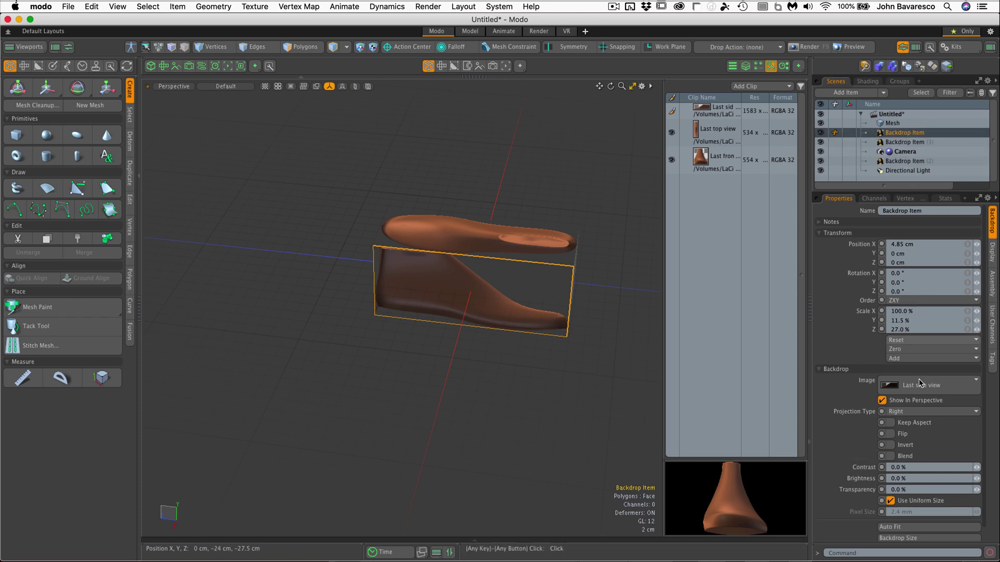
click(891, 434)
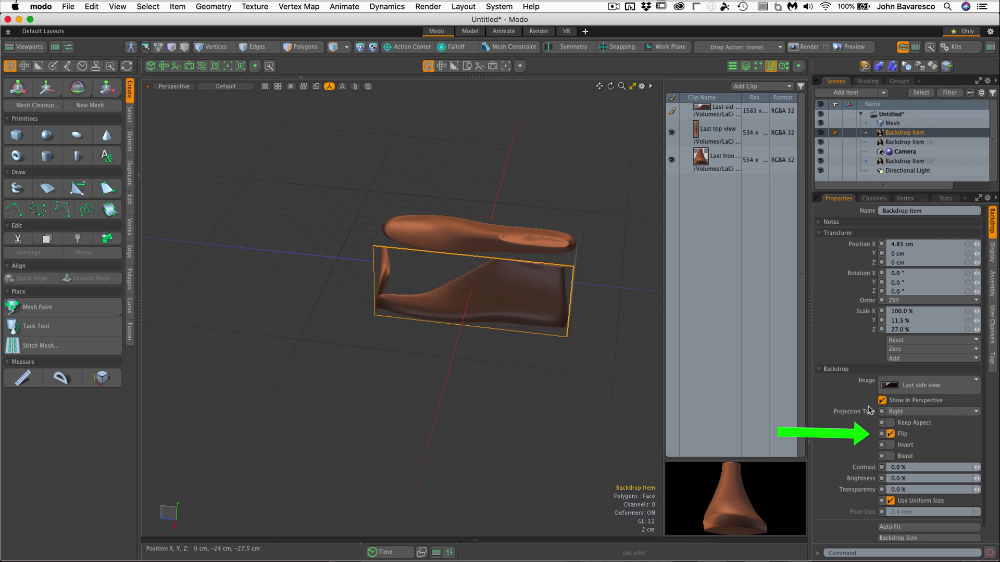
scroll(452, 305, up, 3)
mouse_move(456, 291)
alt+mouse_down()
mouse_move(330, 317)
mouse_move(437, 330)
mouse_move(498, 237)
mouse_move(474, 286)
alt+mouse_up()
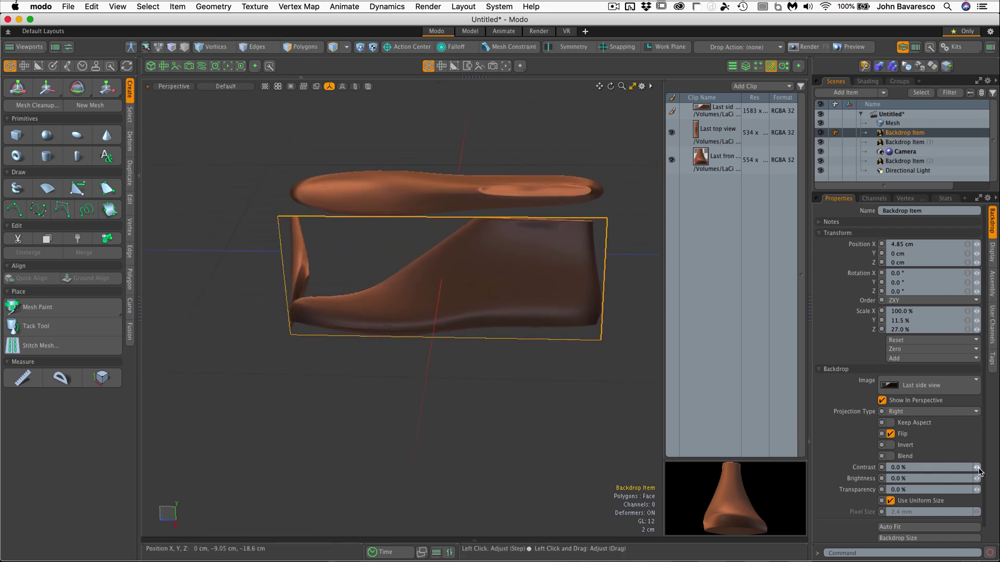
Step: Try Invert, Blend, Contrast and Brightness on the side backdrop, then restore them
click(891, 446)
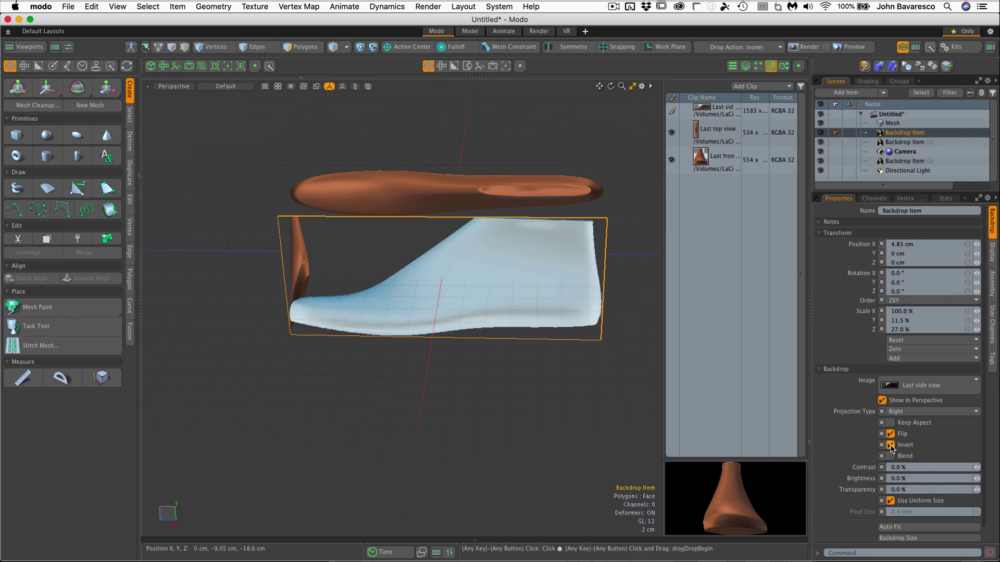
click(890, 445)
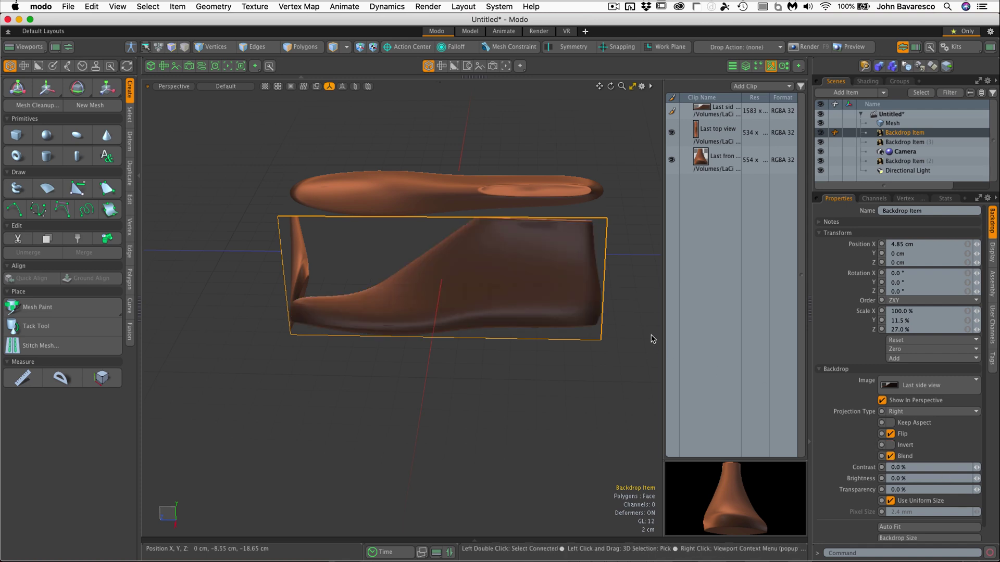
scroll(599, 248, up, 5)
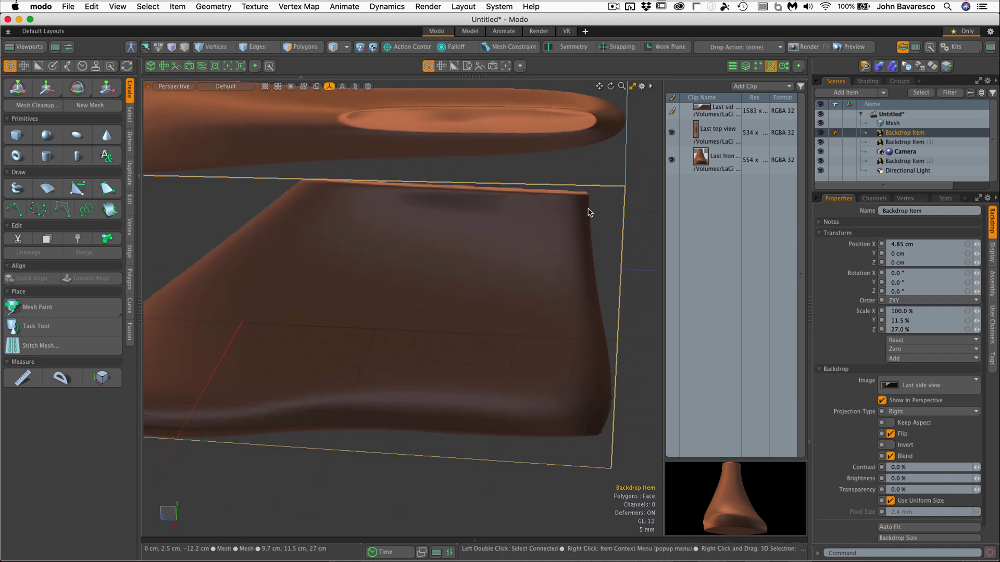
ctrl+alt+drag(501, 331, 649, 308)
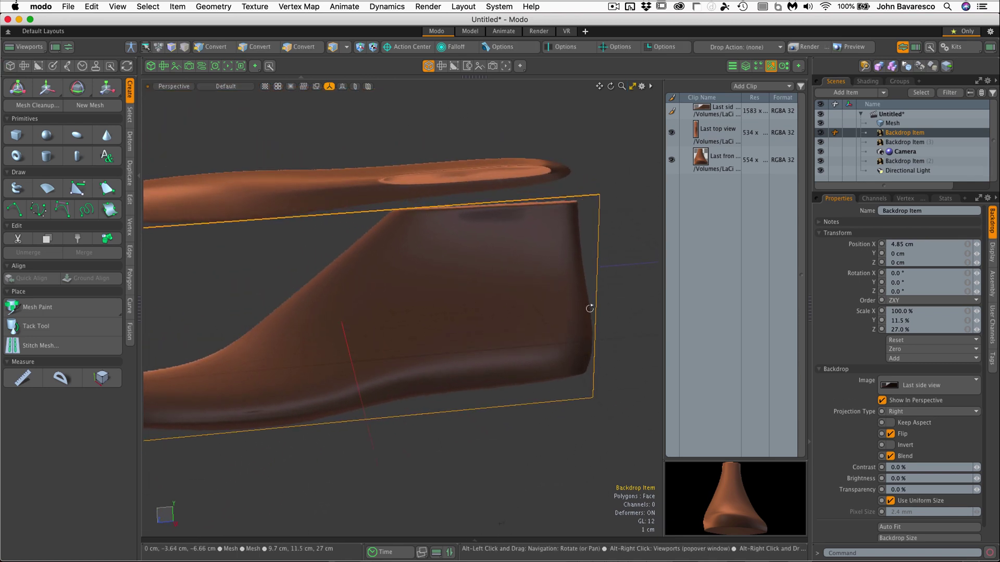
click(891, 456)
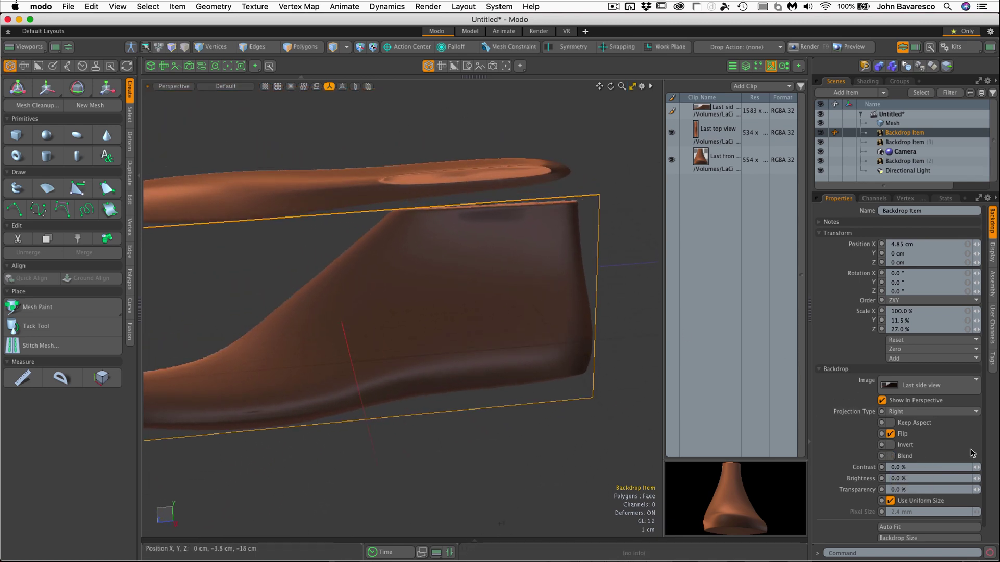
mouse_move(976, 467)
mouse_down()
mouse_move(992, 467)
mouse_move(965, 467)
mouse_move(984, 467)
mouse_up()
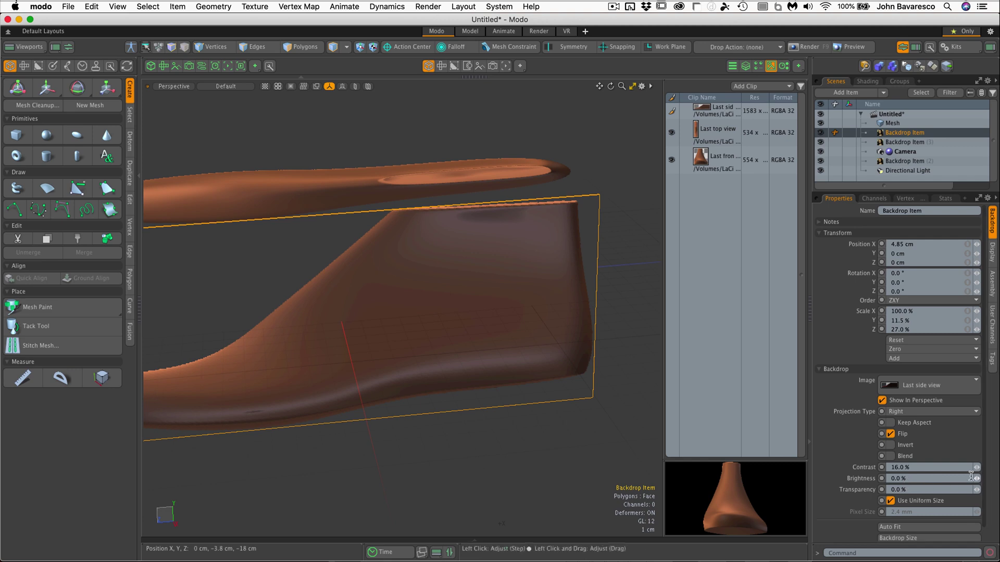
drag(977, 480, 957, 479)
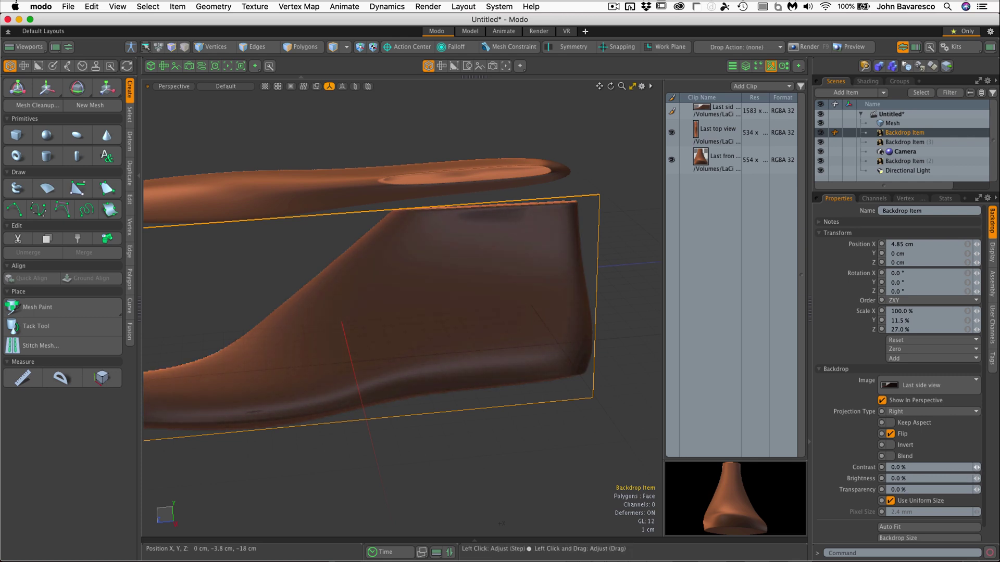
Step: View the whole model and begin renaming the side backdrop in the Name field
alt+drag(509, 283, 427, 346)
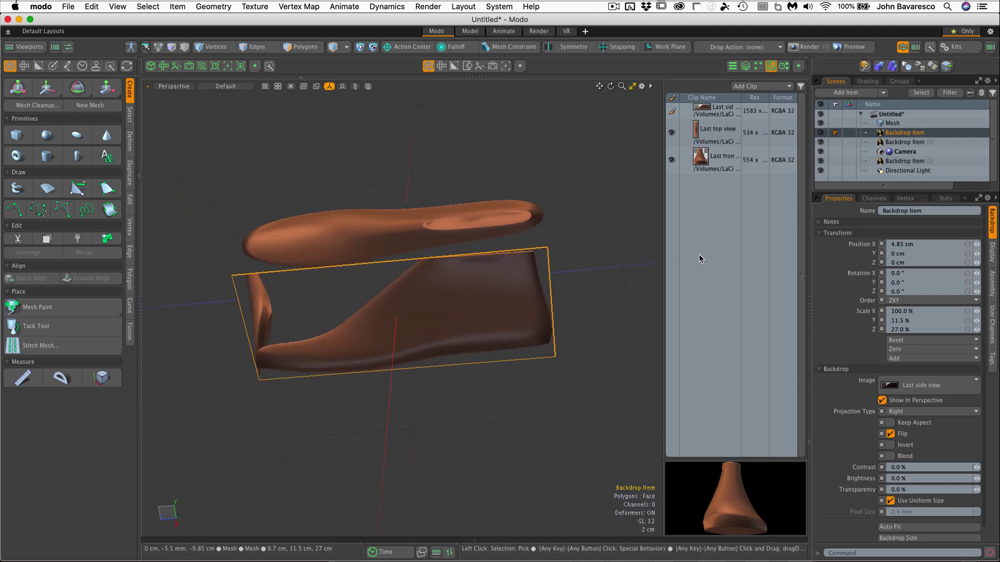
click(894, 210)
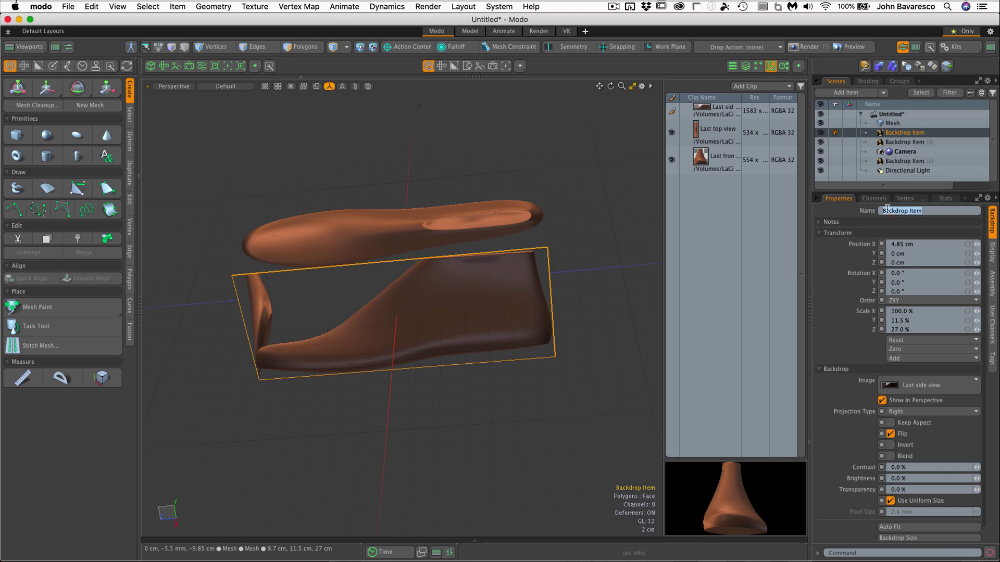
click(883, 210)
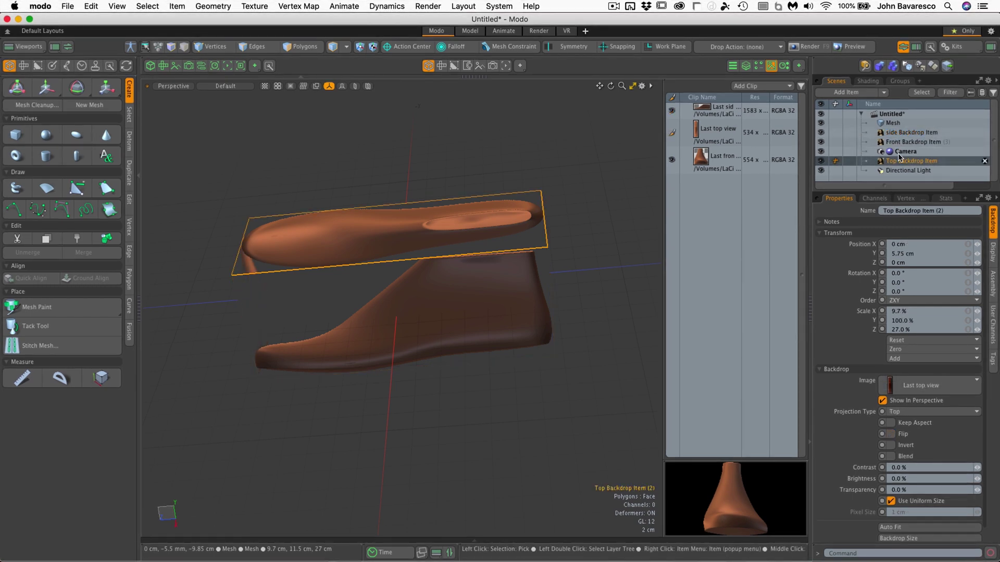
Step: Move the Camera to the top of the Item List and group the three backdrops as 'Backdrops'
drag(899, 155, 901, 148)
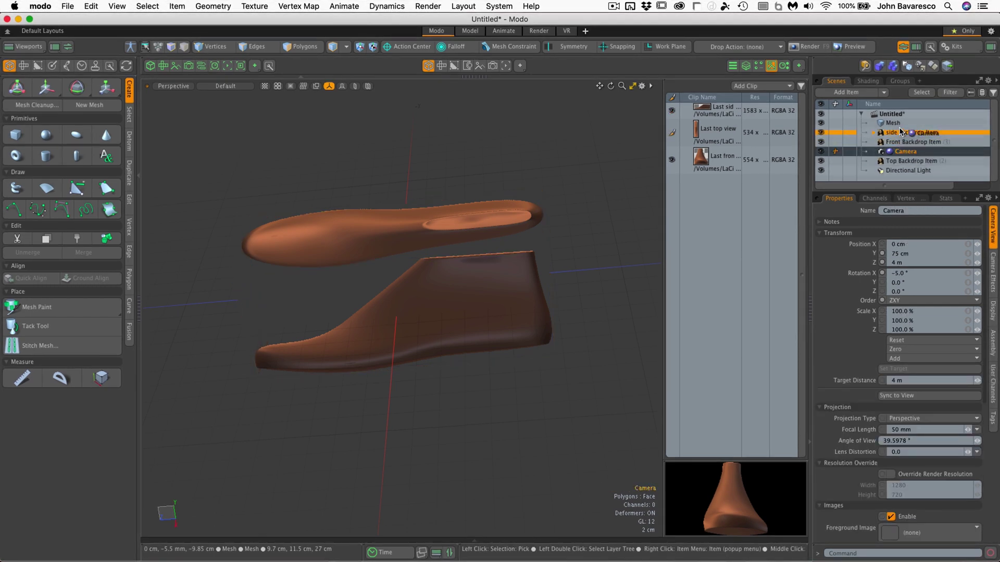
drag(899, 129, 905, 122)
click(906, 142)
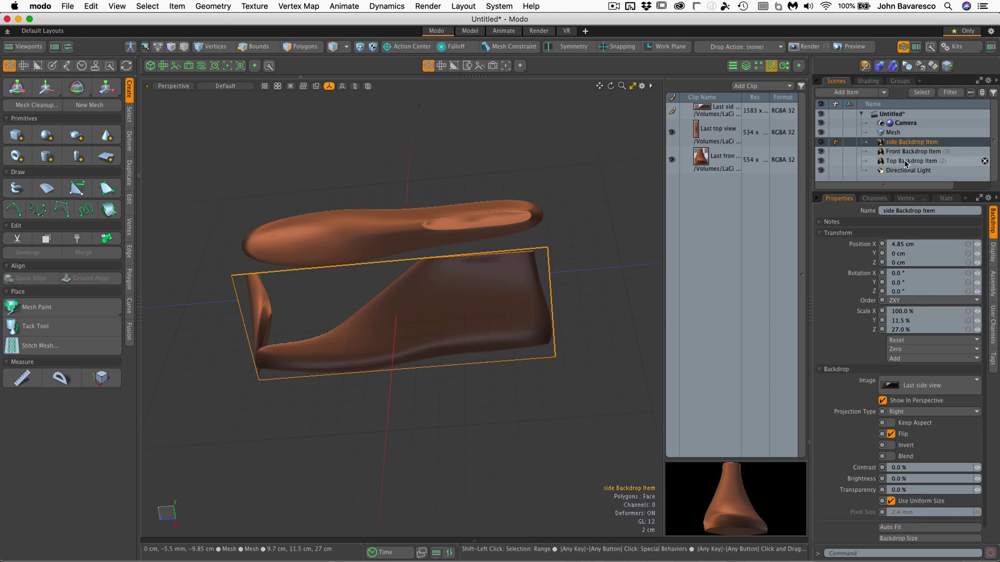
shift+click(904, 160)
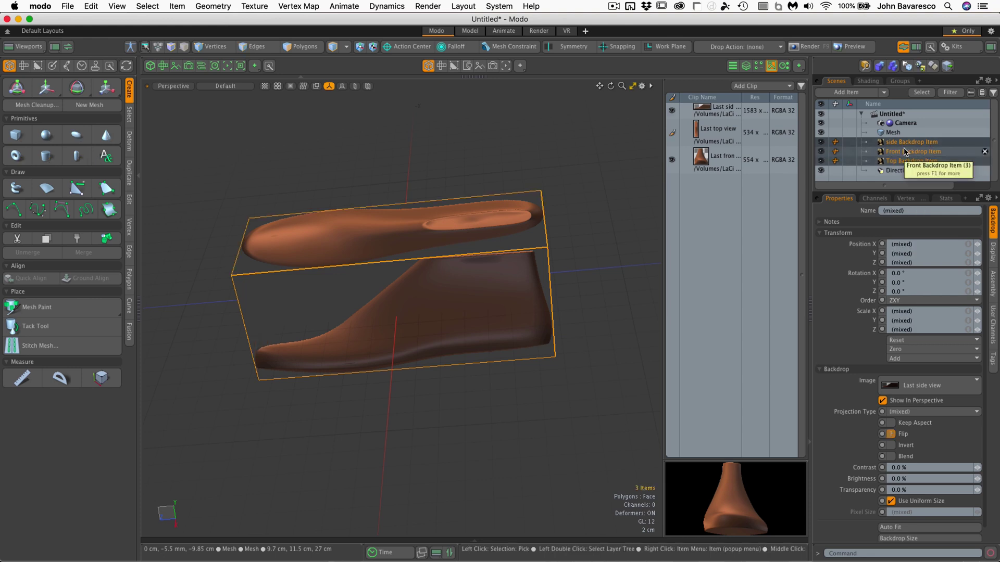
key(ctrl+g)
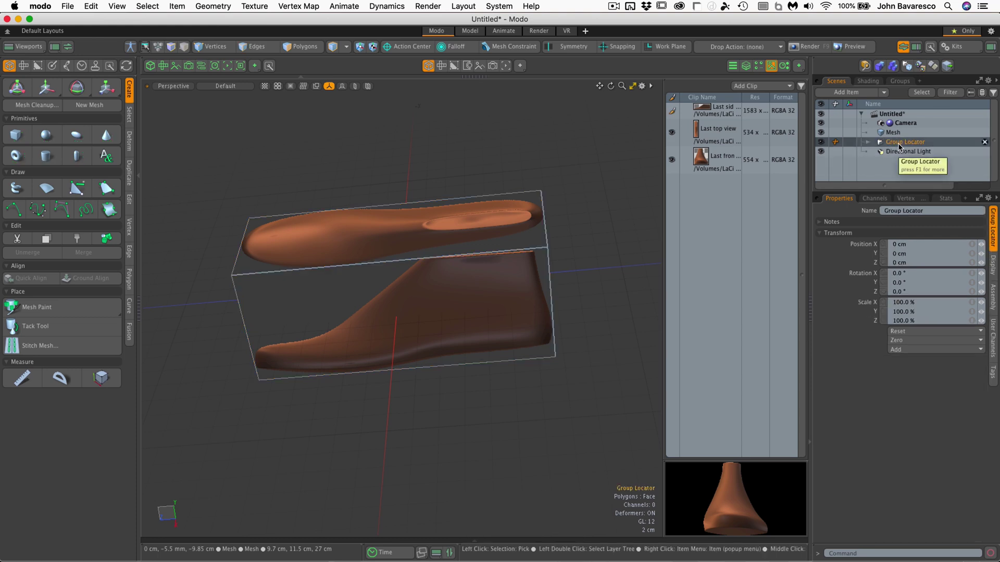
click(920, 209)
text(Back)
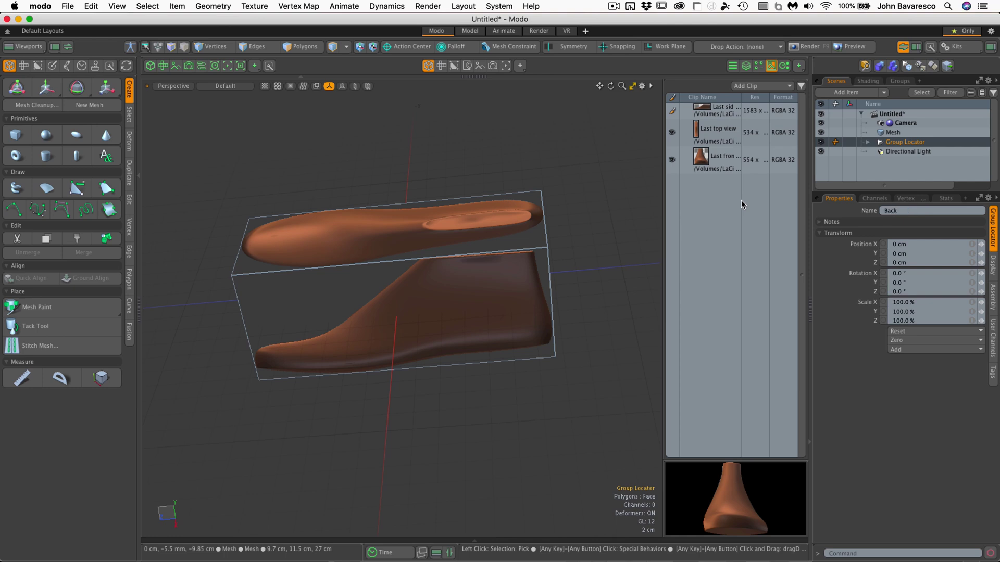
text(drops)
Step: Toggle visibility of the Backdrops group and the side backdrop to verify them, then orbit the view
click(821, 142)
click(821, 141)
click(822, 142)
click(821, 142)
click(867, 142)
click(821, 152)
click(821, 152)
alt+drag(466, 252, 326, 331)
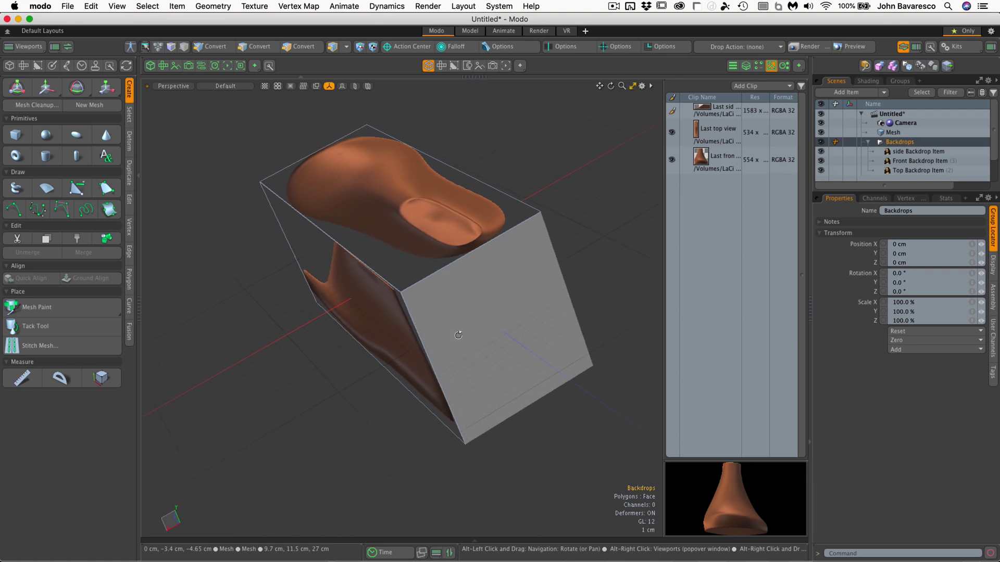
Step: Orbit around the backdrop box, then hide the Clips list and preview
alt+drag(458, 335, 381, 253)
alt+drag(442, 317, 439, 346)
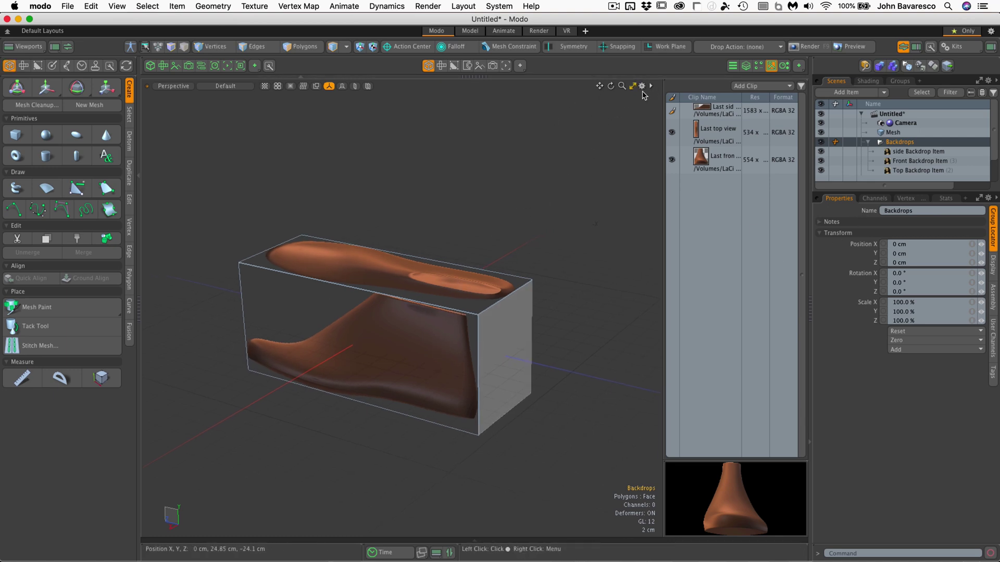
click(773, 66)
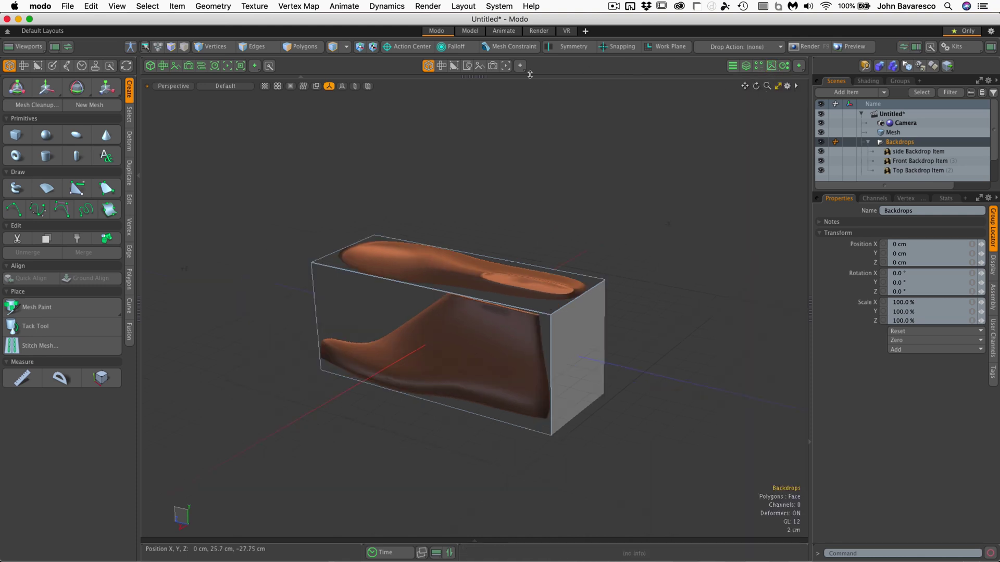
Step: Bring up 3D Viewport Properties and move the panel aside to uncover the scene list
click(787, 86)
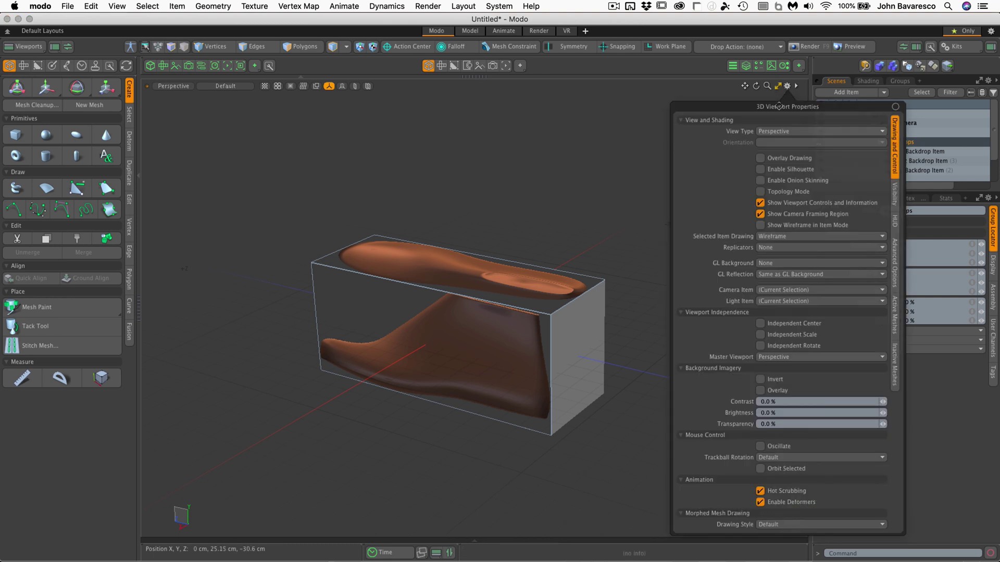
drag(780, 103, 683, 82)
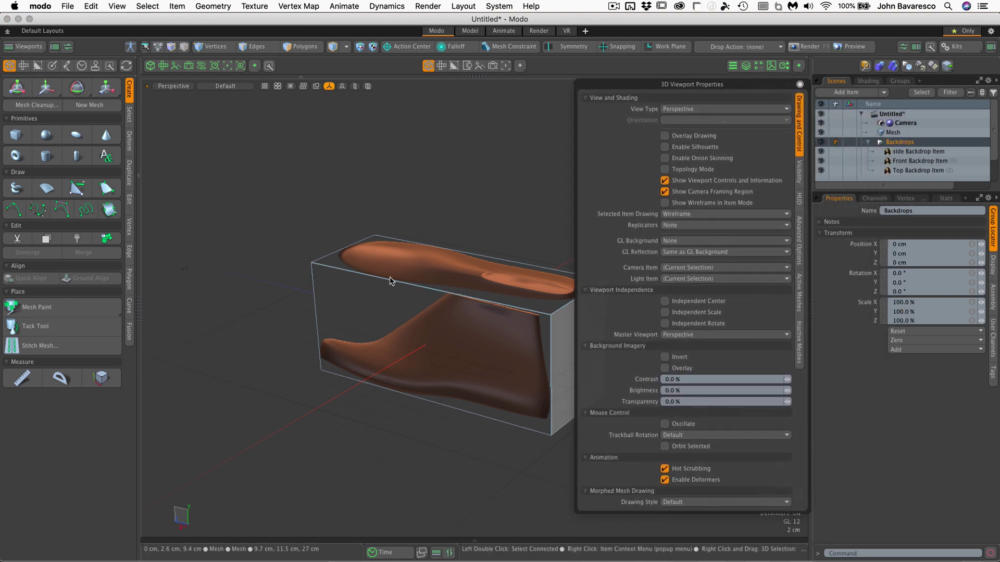
alt+shift+drag(437, 274, 500, 281)
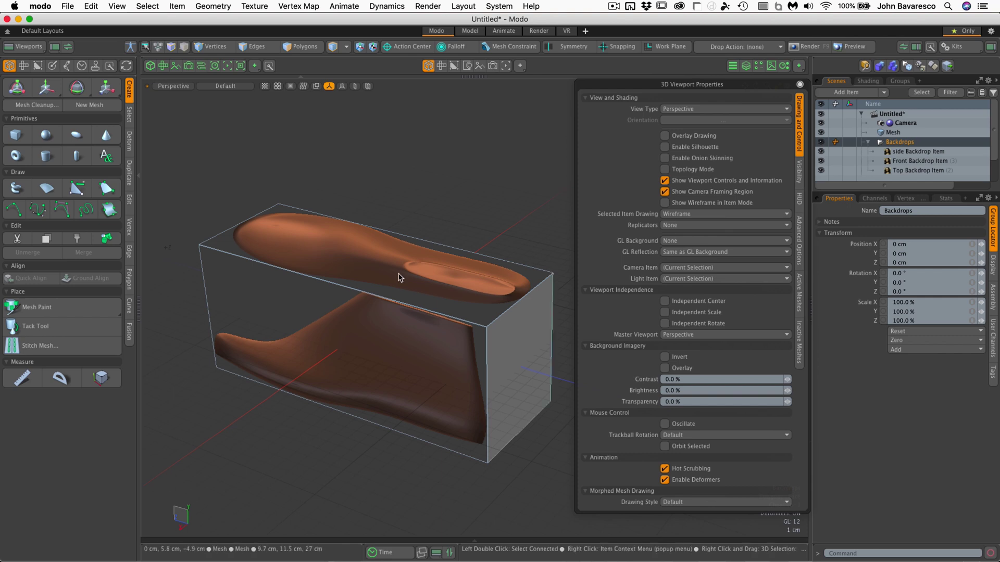
Step: Enable Overlay Drawing so the backdrops show through the box, then orbit and zoom to inspect
click(665, 135)
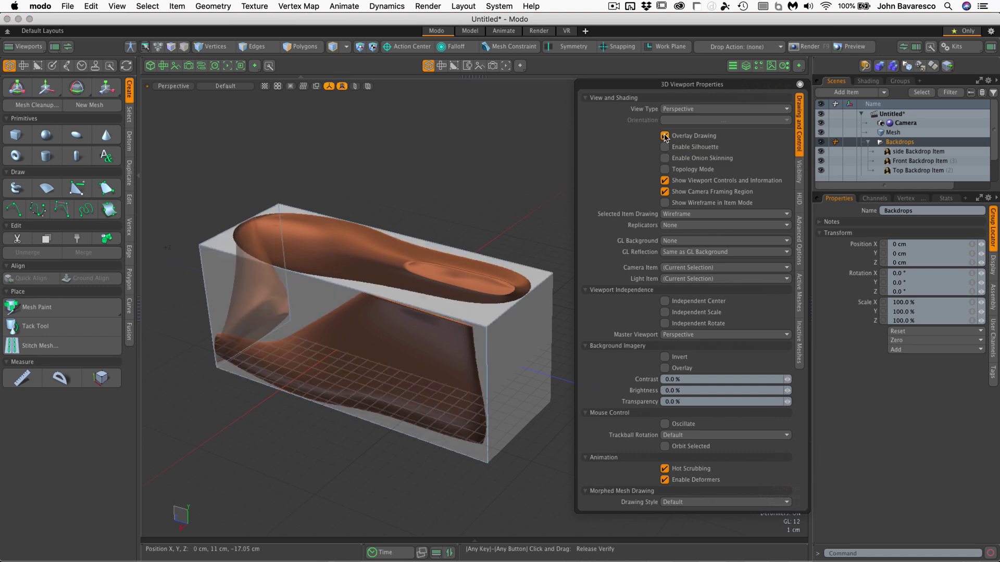
click(665, 136)
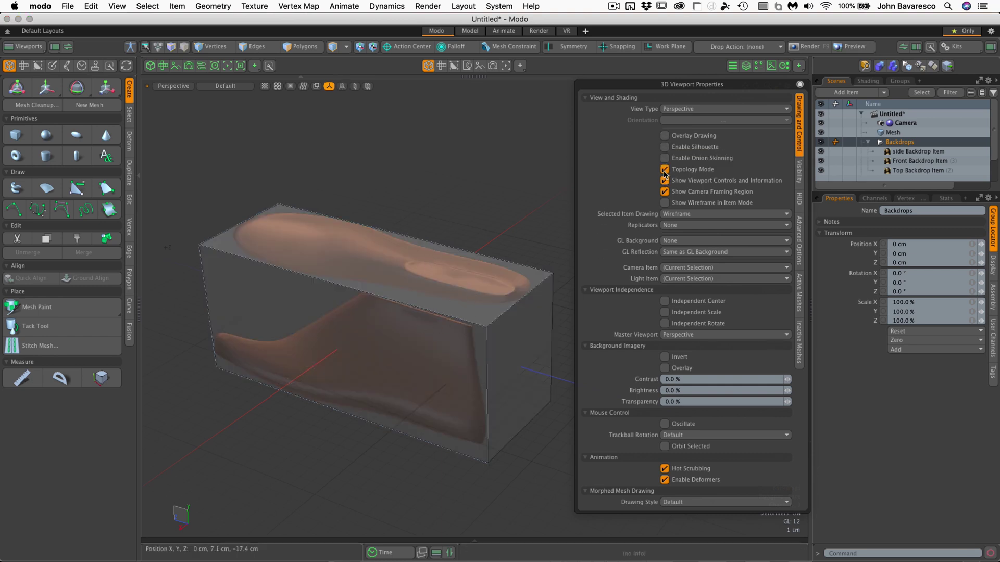
click(664, 170)
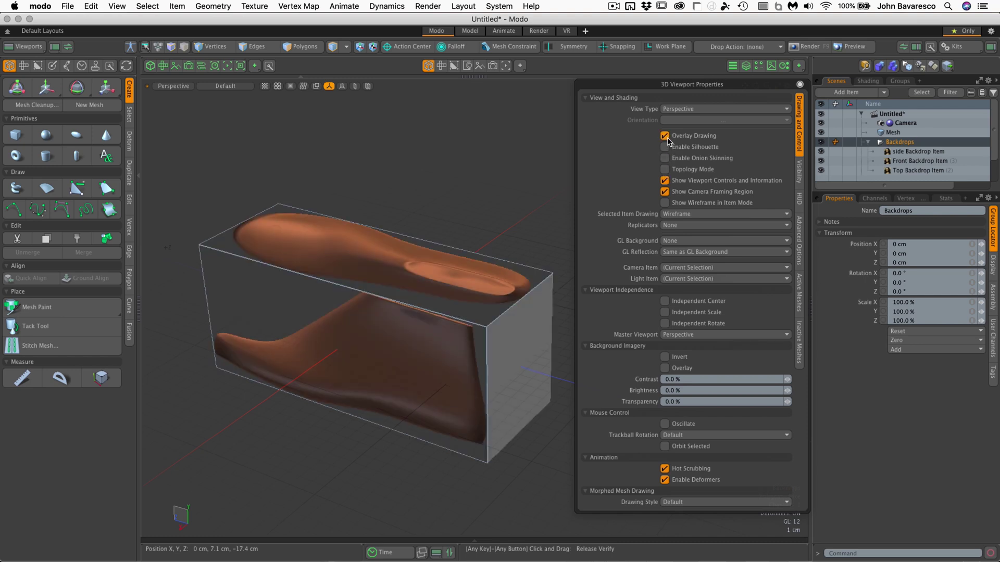
click(665, 170)
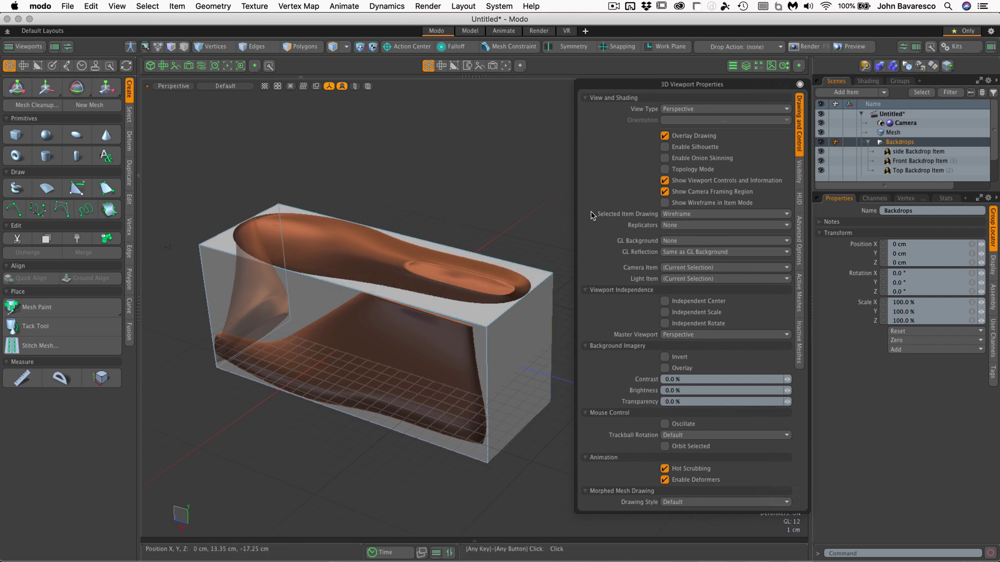
alt+drag(454, 318, 333, 333)
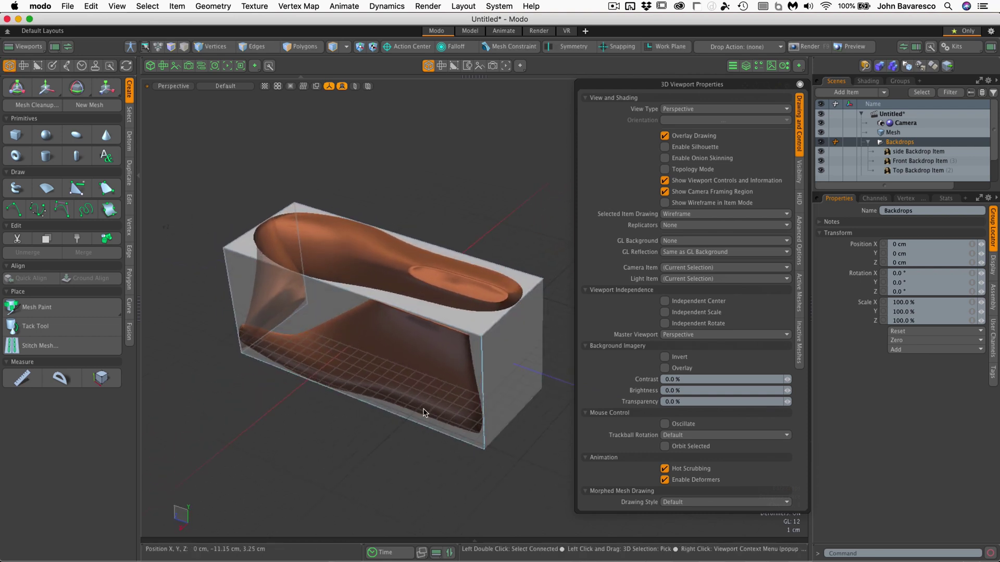
ctrl+alt+drag(486, 364, 437, 219)
alt+drag(395, 276, 424, 286)
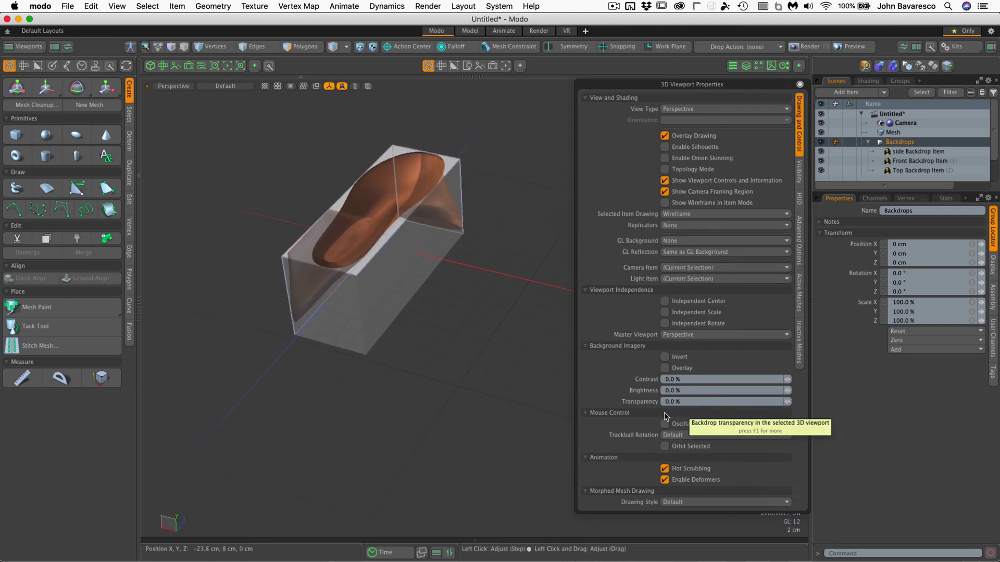
Step: Turn on Background Imagery Overlay and check the backdrops in the framed Top view
click(665, 371)
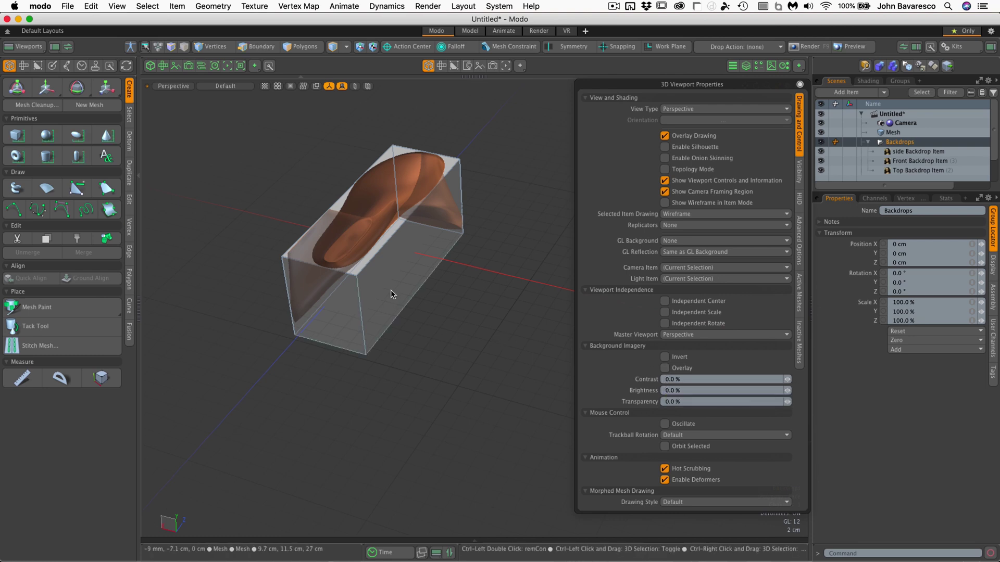
key(ctrl+space)
click(392, 263)
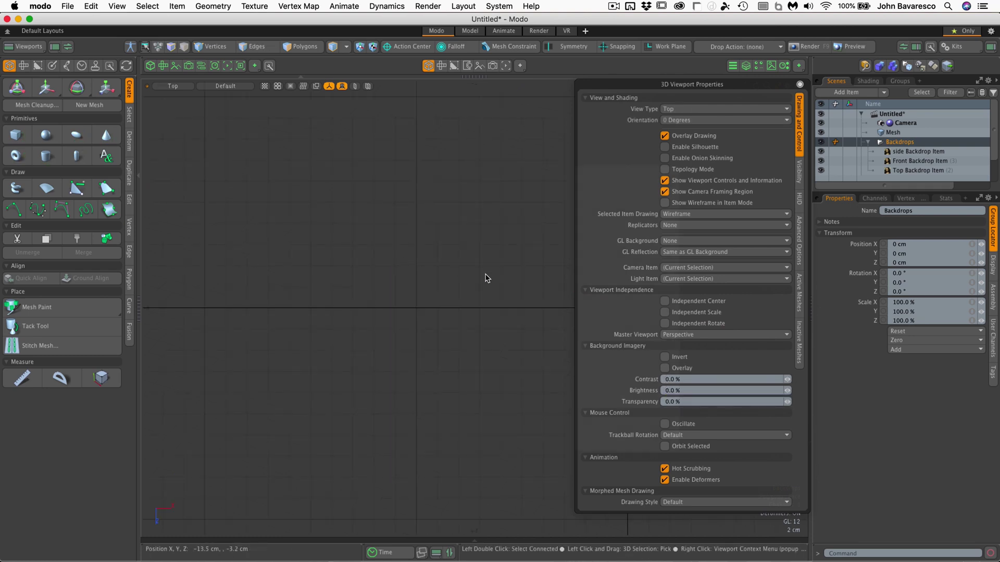
key(a)
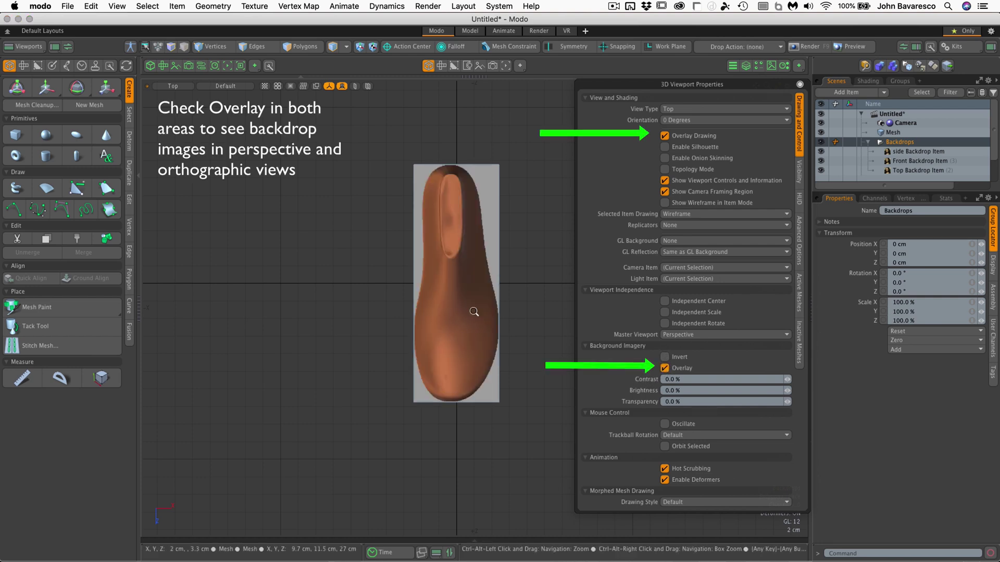
scroll(480, 307, up, 3)
alt+drag(517, 346, 501, 373)
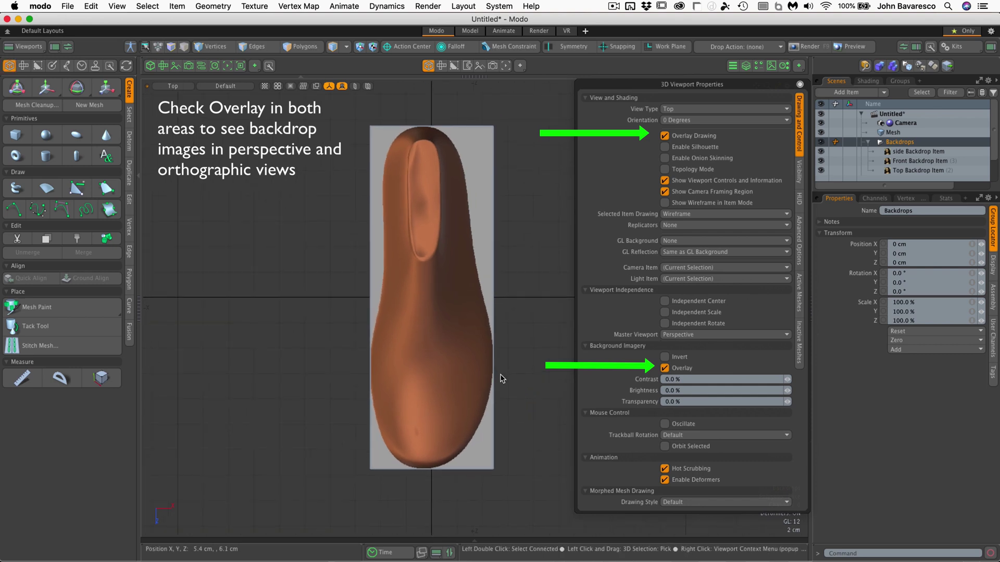
Step: Switch back to Perspective view and orbit around the backdrop box and shoe
alt+right_click(501, 375)
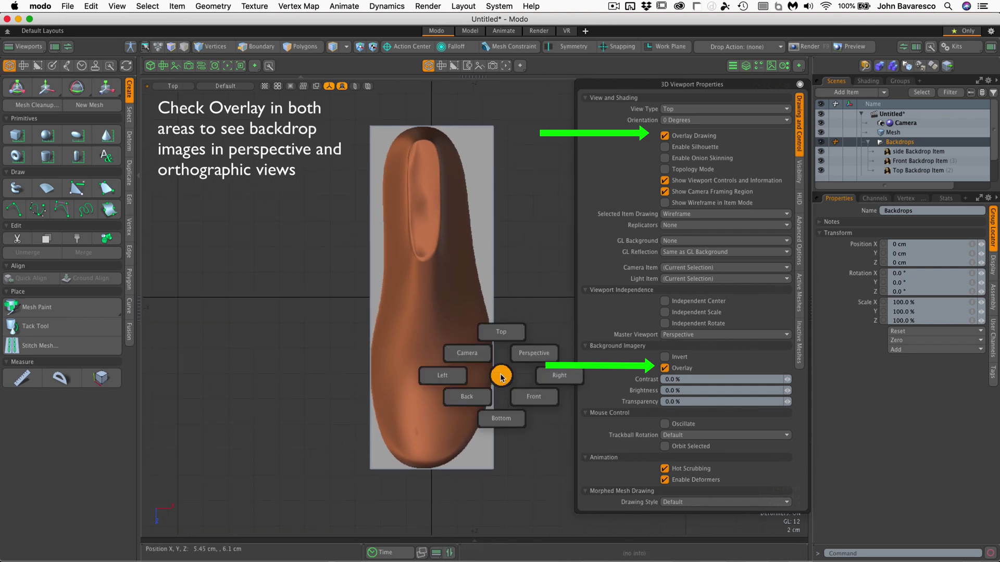
click(521, 354)
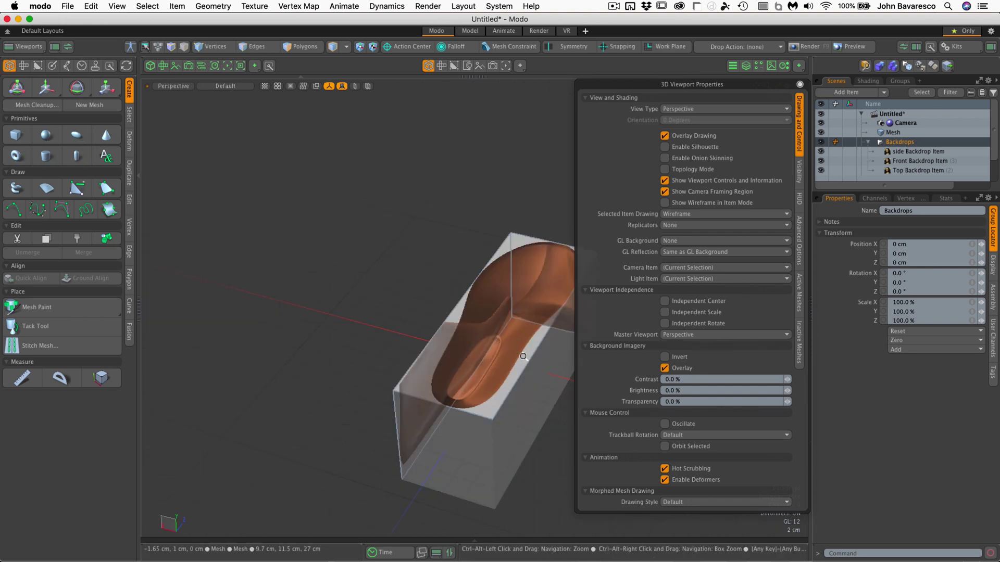
alt+drag(525, 355, 445, 264)
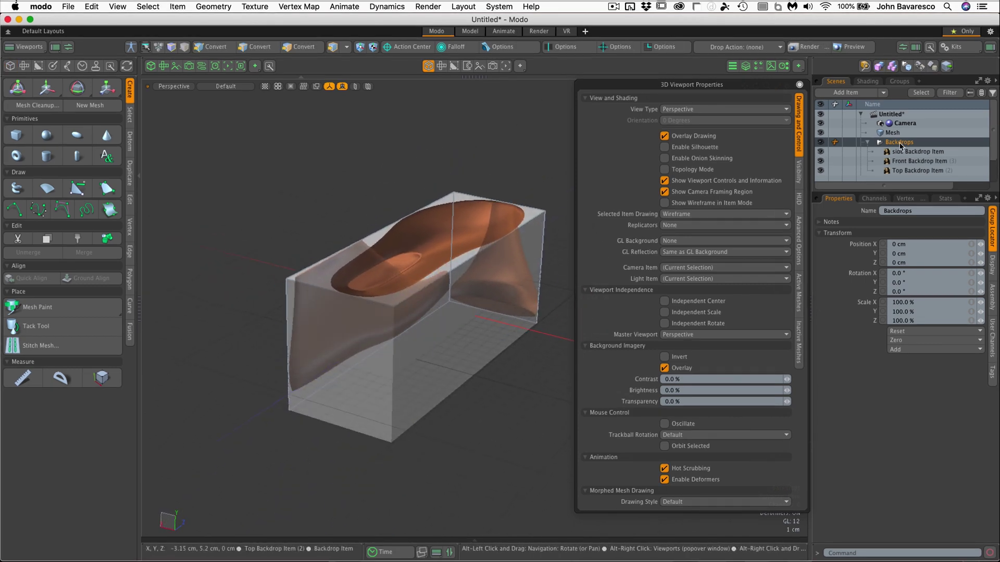
Step: Move the Top Backdrop Item down in Y from 5.75 cm to -5.85 cm
click(799, 86)
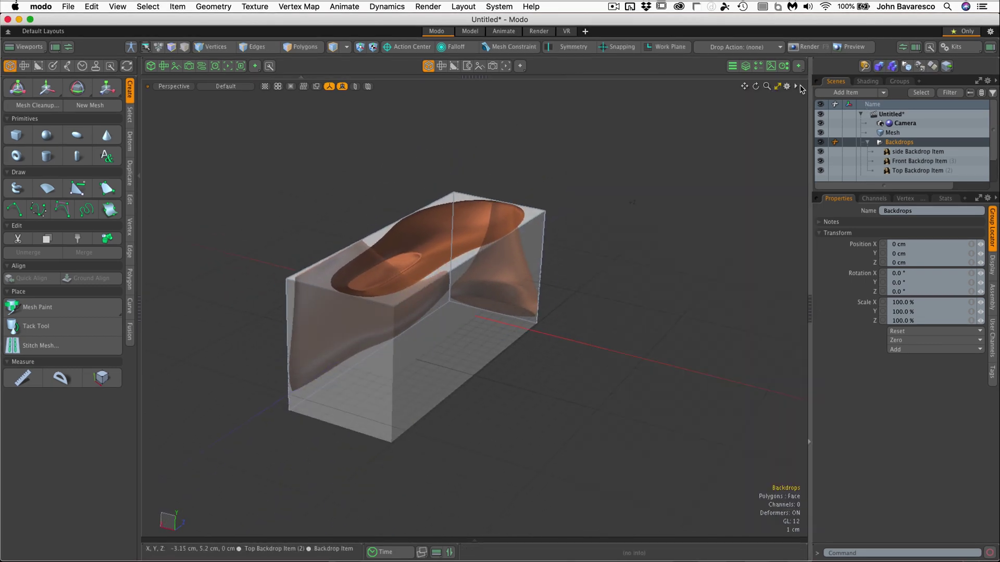
click(893, 170)
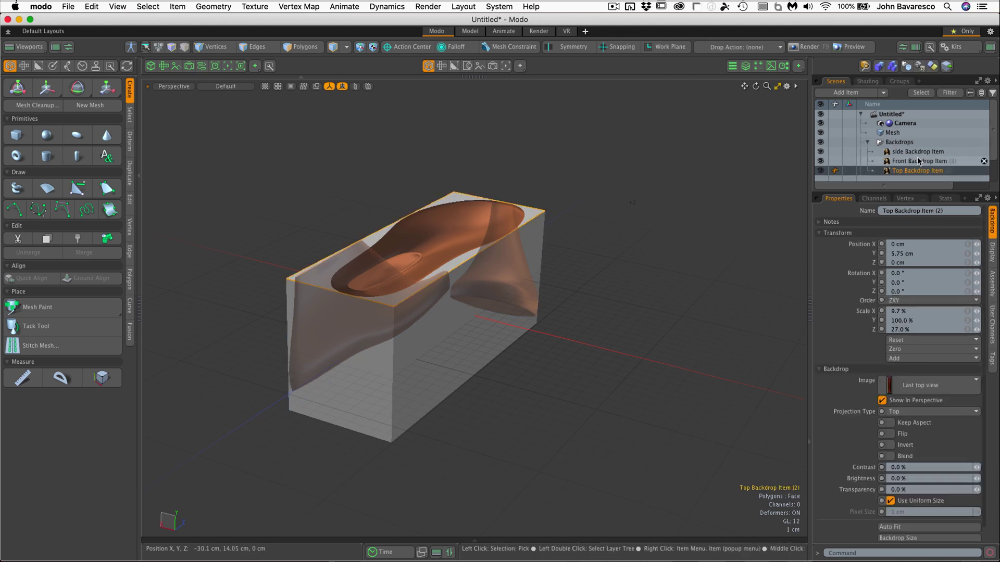
key(w)
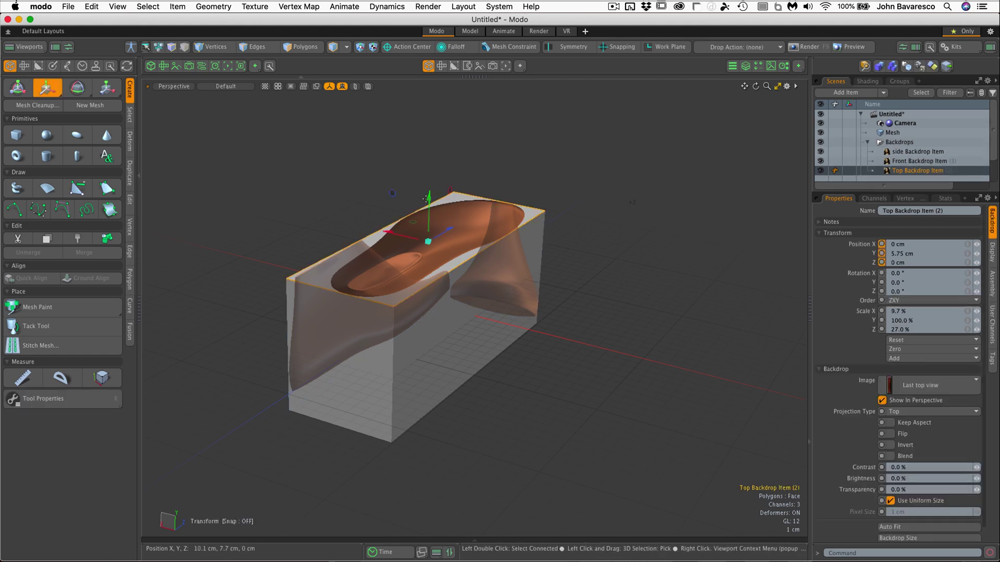
drag(428, 211, 347, 292)
key(3)
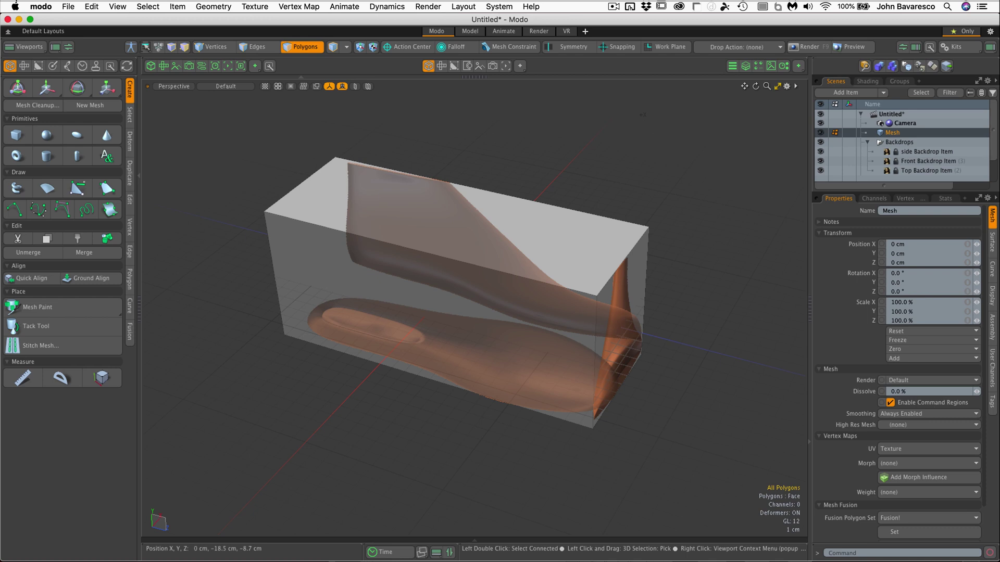
Step: Hide the grid work plane using the Ctrl+1 viewport toggles menu, then orbit closer to the box
key(ctrl)
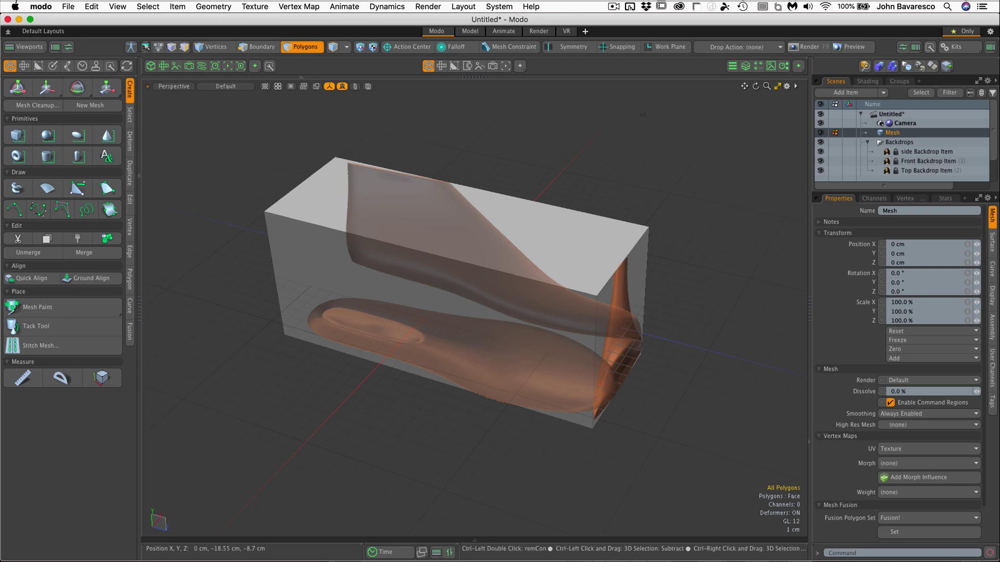
key(ctrl+1)
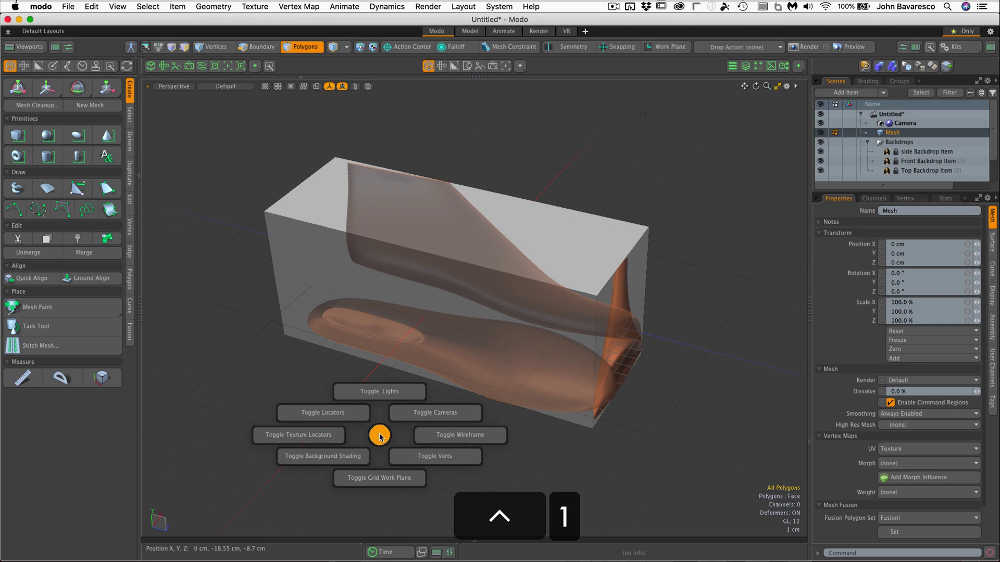
click(384, 478)
alt+drag(405, 449, 453, 474)
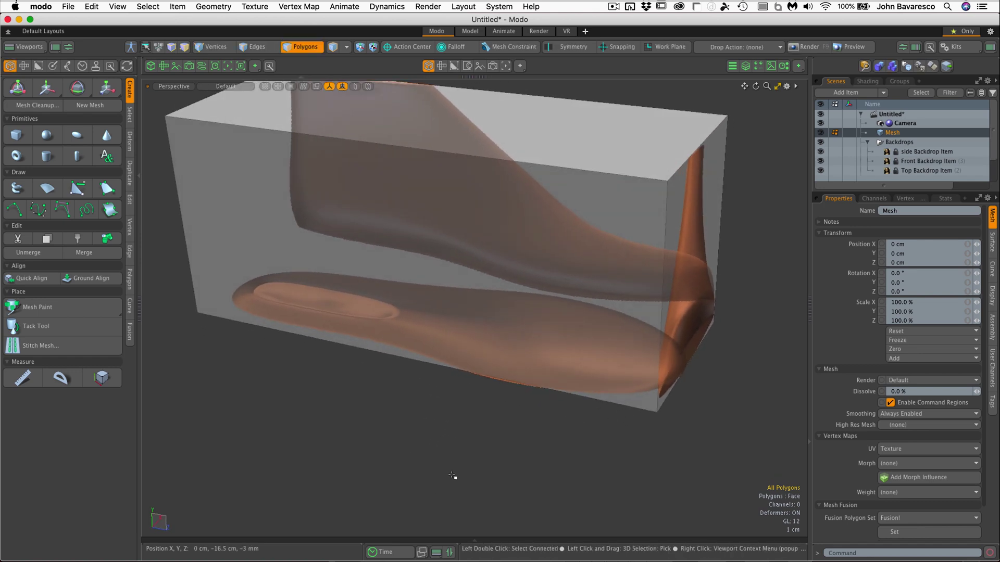